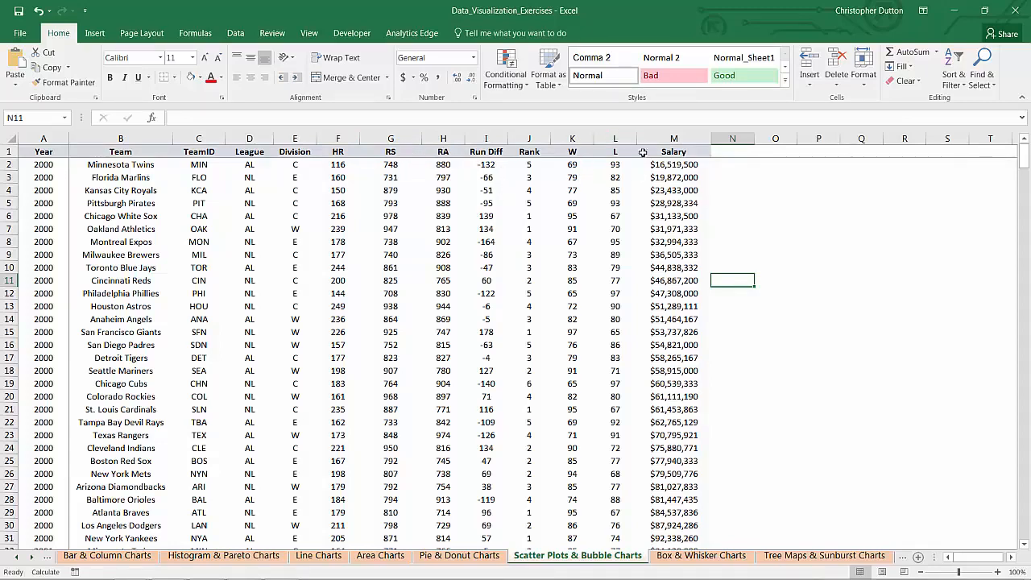
- Insert a markers-only scatter chart from the RS and W columns
mouse_move(1024, 158)
mouse_down()
mouse_move(1008, 564)
mouse_move(1023, 154)
mouse_up()
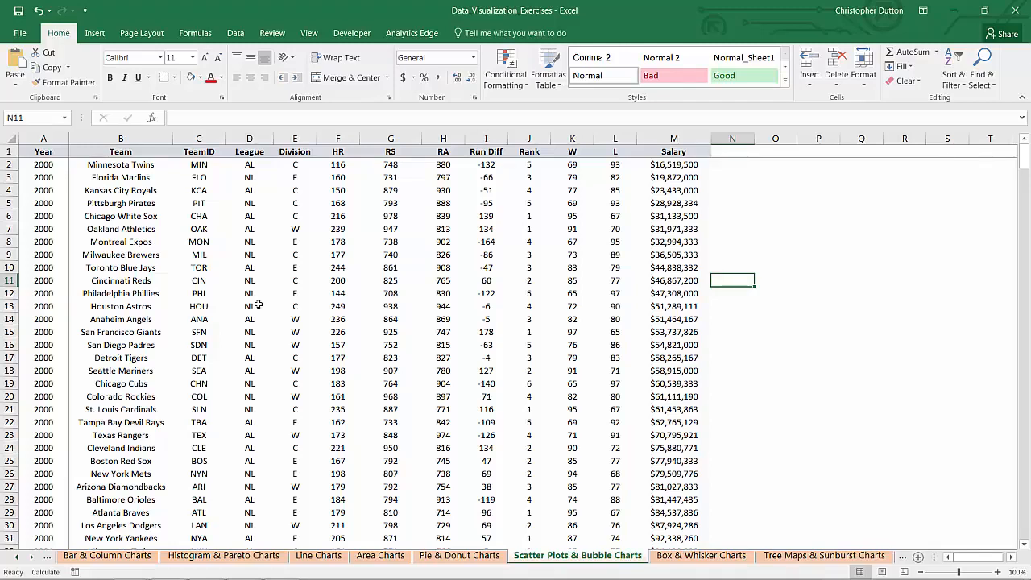
click(384, 137)
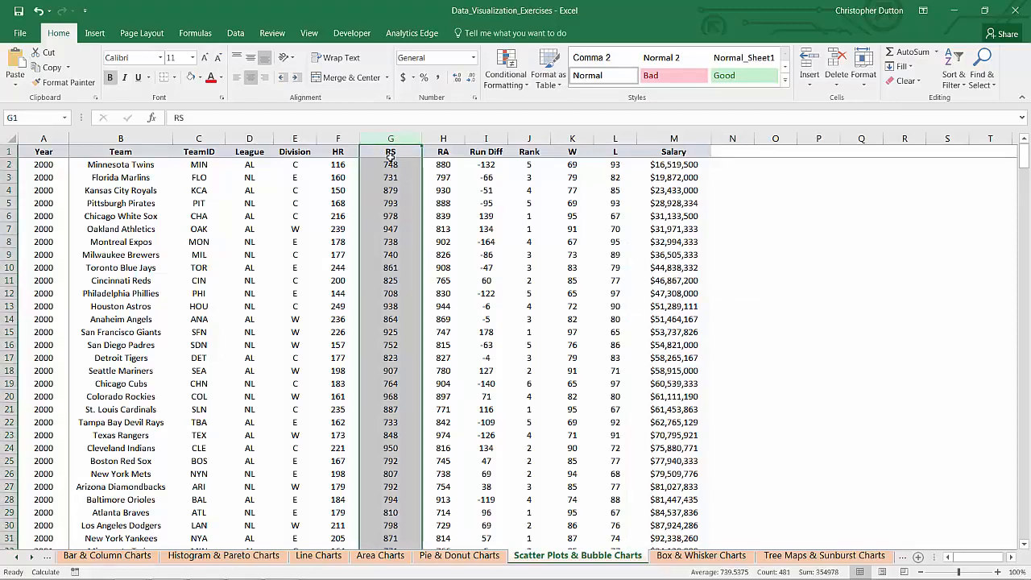
ctrl+click(572, 137)
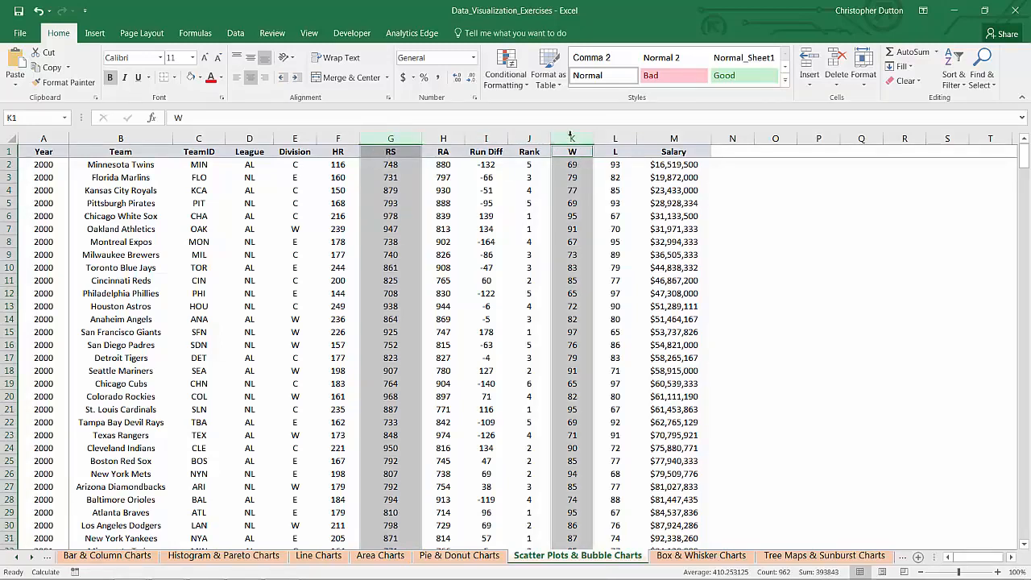
click(95, 33)
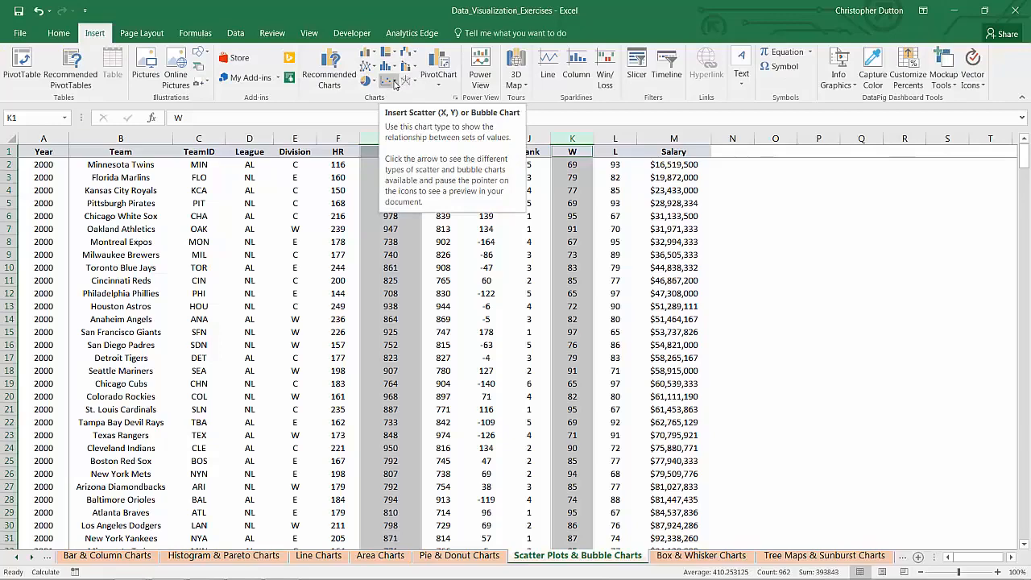
click(395, 85)
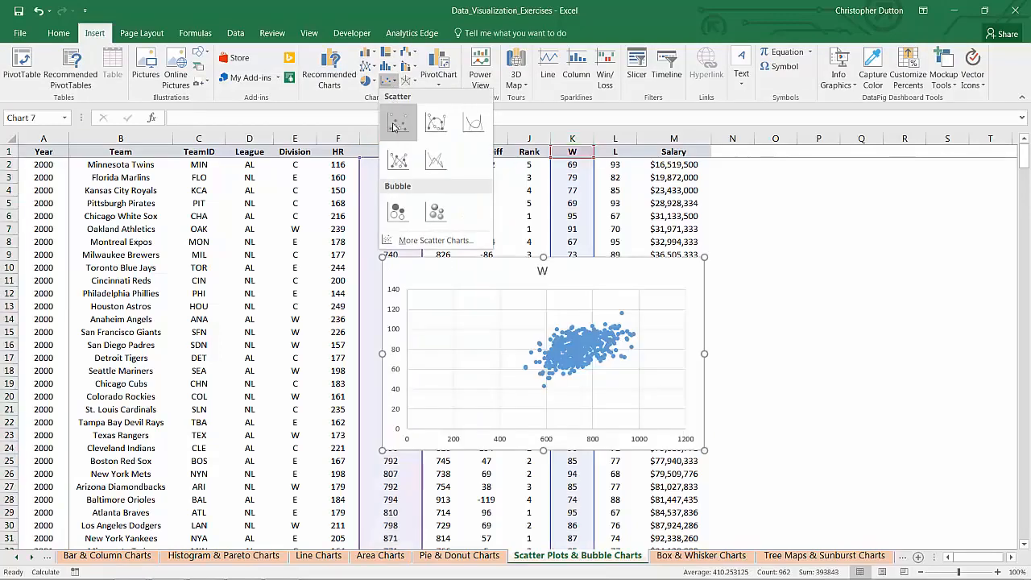
click(393, 126)
- Move the scatter chart into the empty cells beside the Salary column, starting at column N
drag(418, 266, 748, 177)
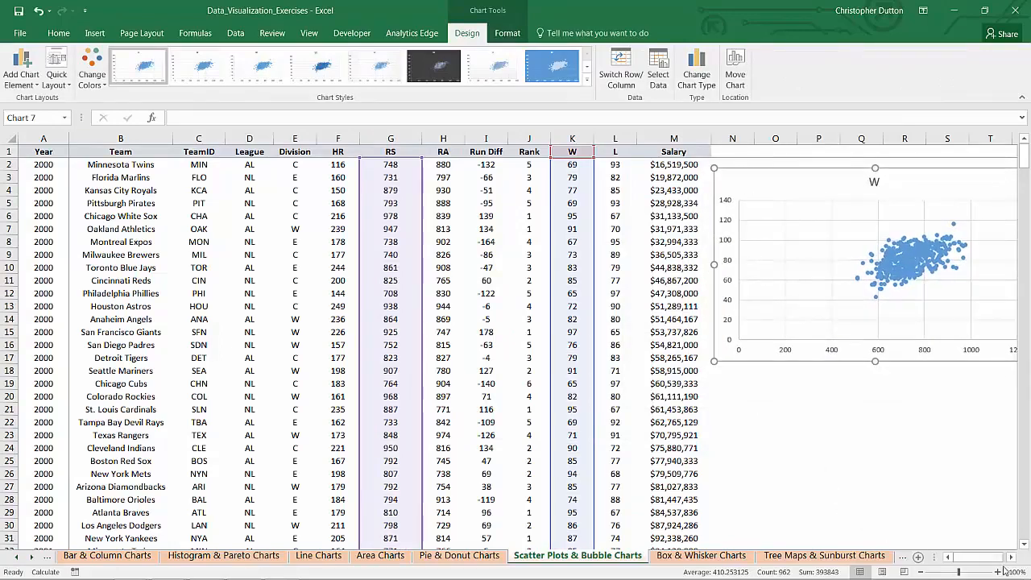
click(1011, 557)
click(1011, 557)
click(1011, 556)
click(1011, 556)
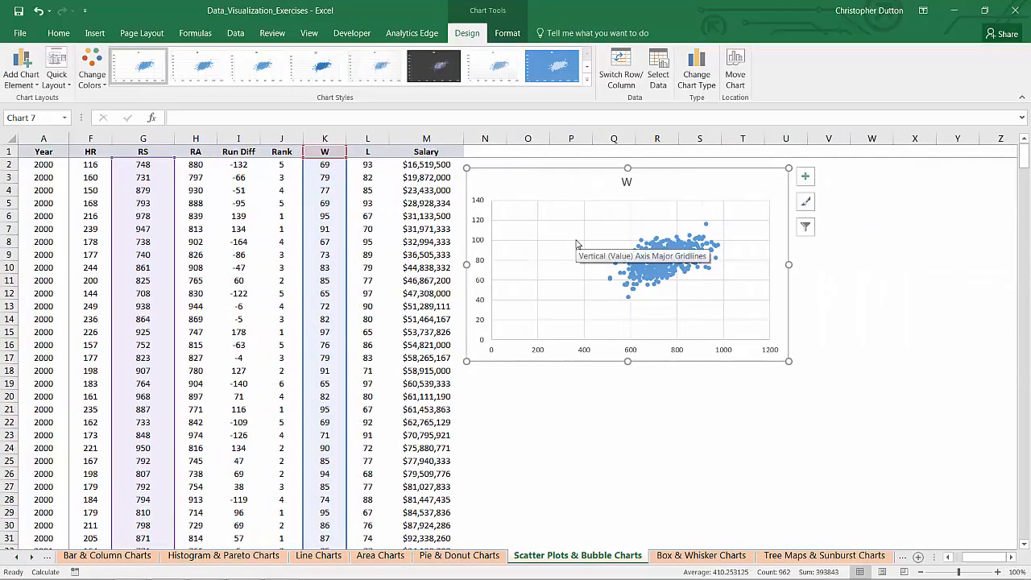
- Change the chart title to "MLB Teams (2000-2015)"
click(624, 181)
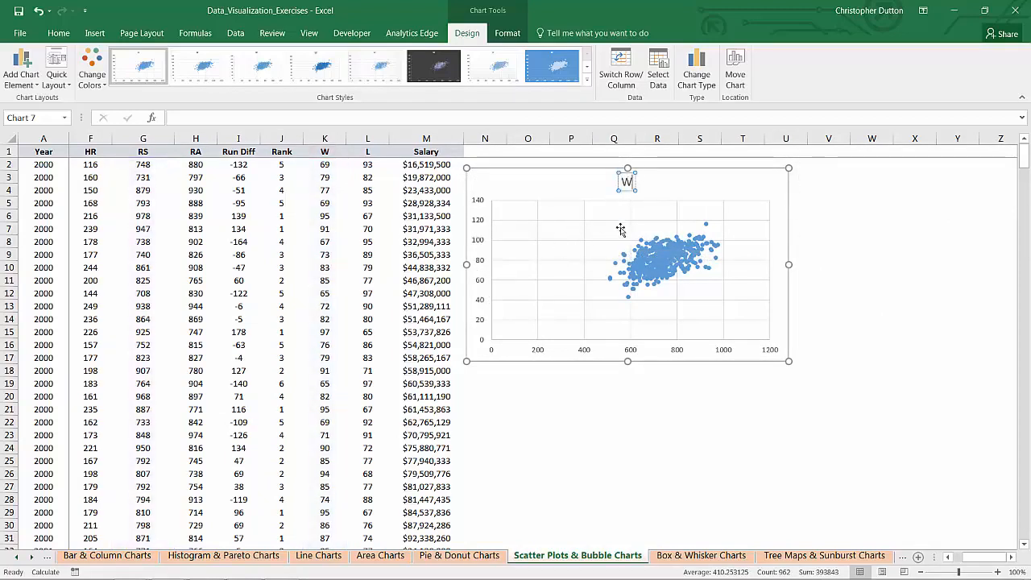
key(BackSpace)
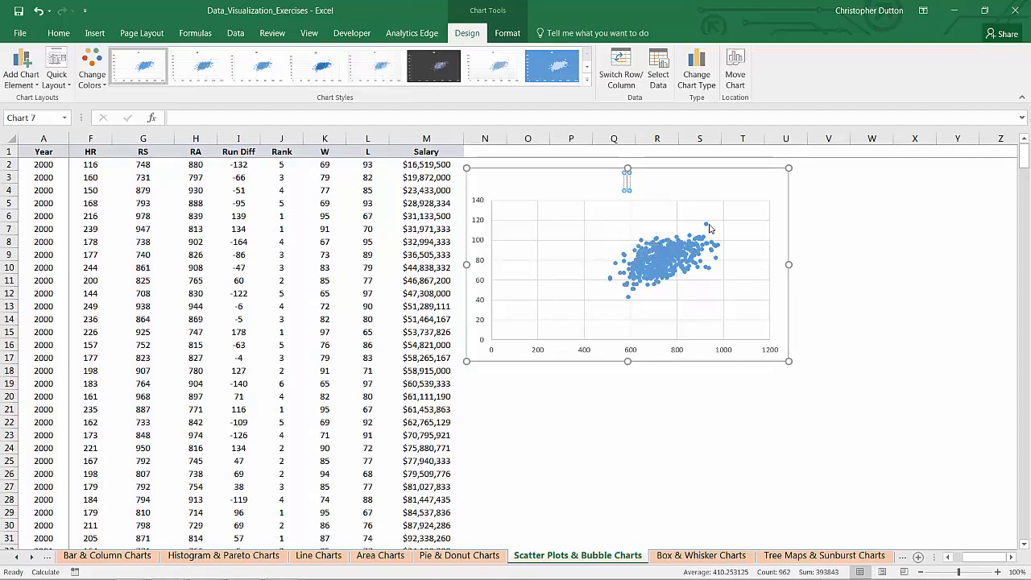
text(MLB Te)
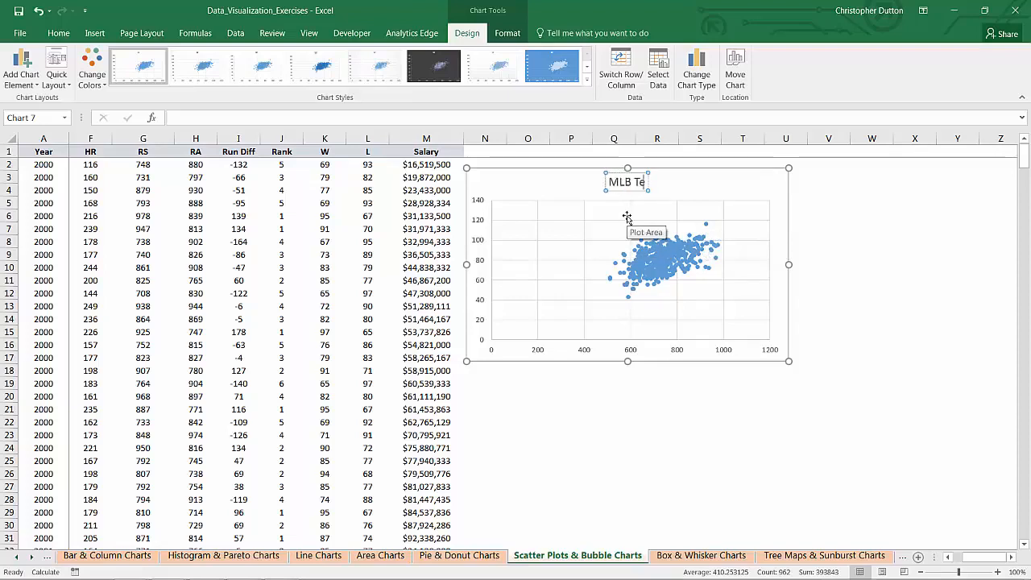
text(ams (2)
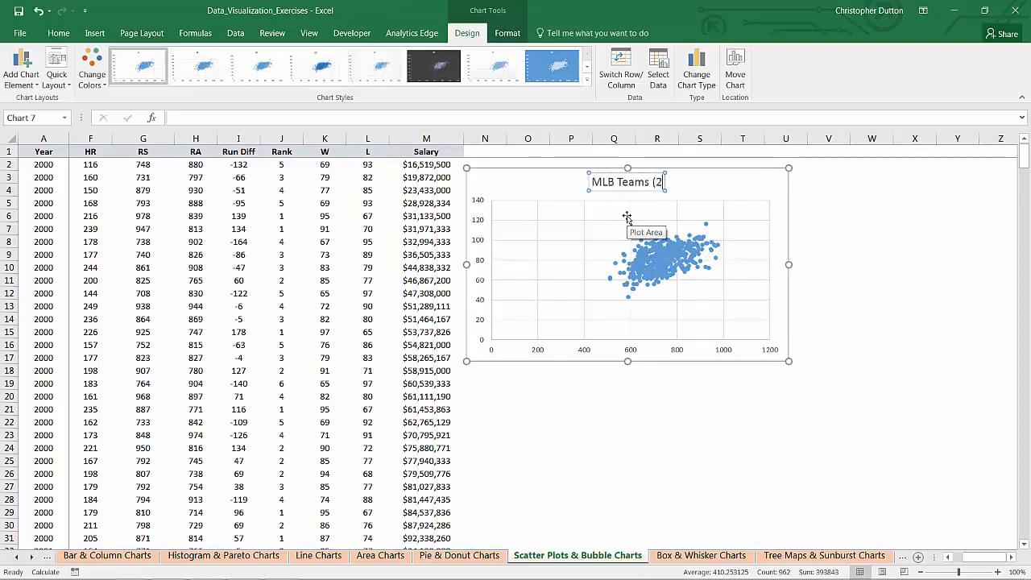
text(000-2015)
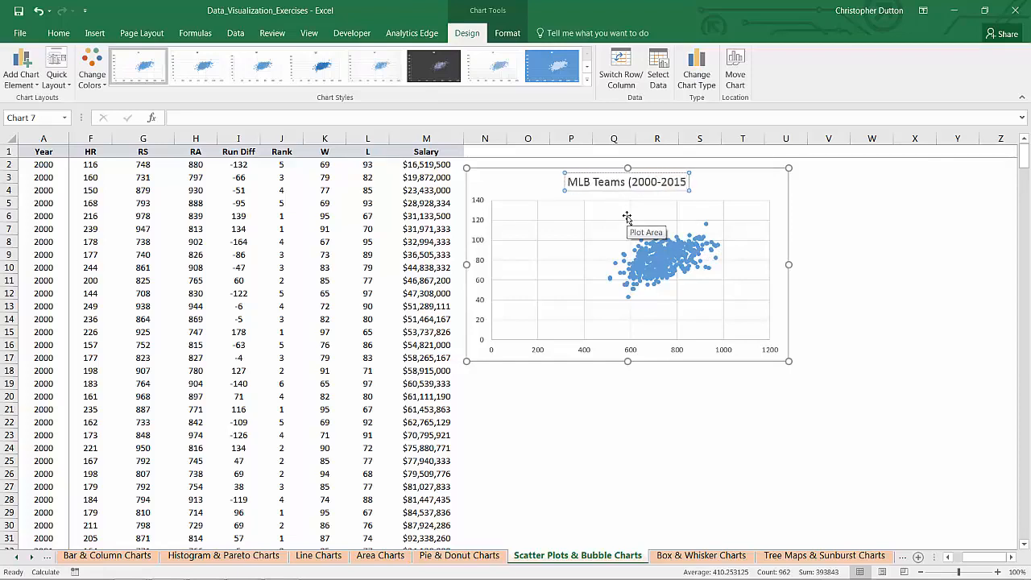
text())
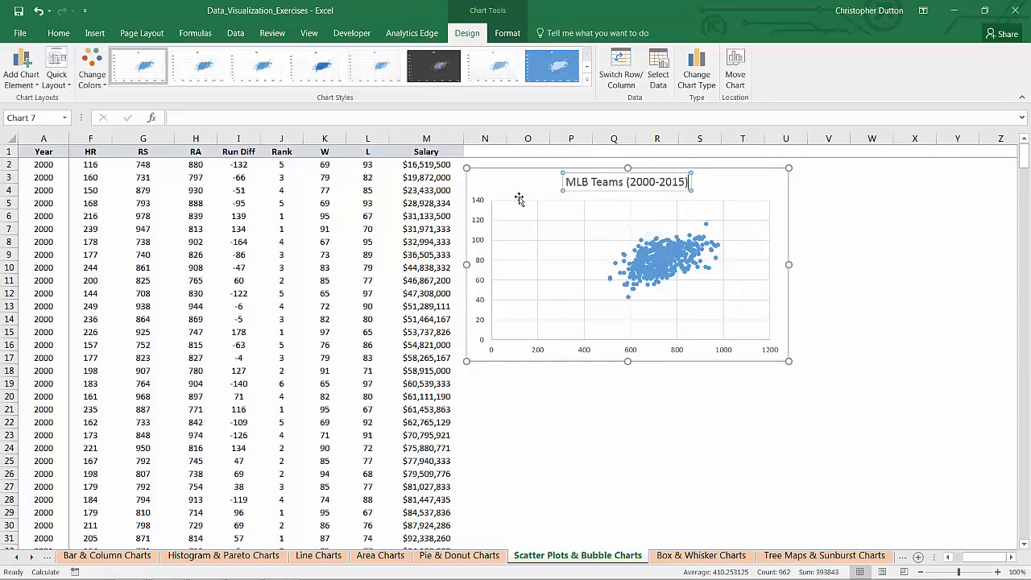
- Add a primary vertical axis title reading "Wins"
click(481, 207)
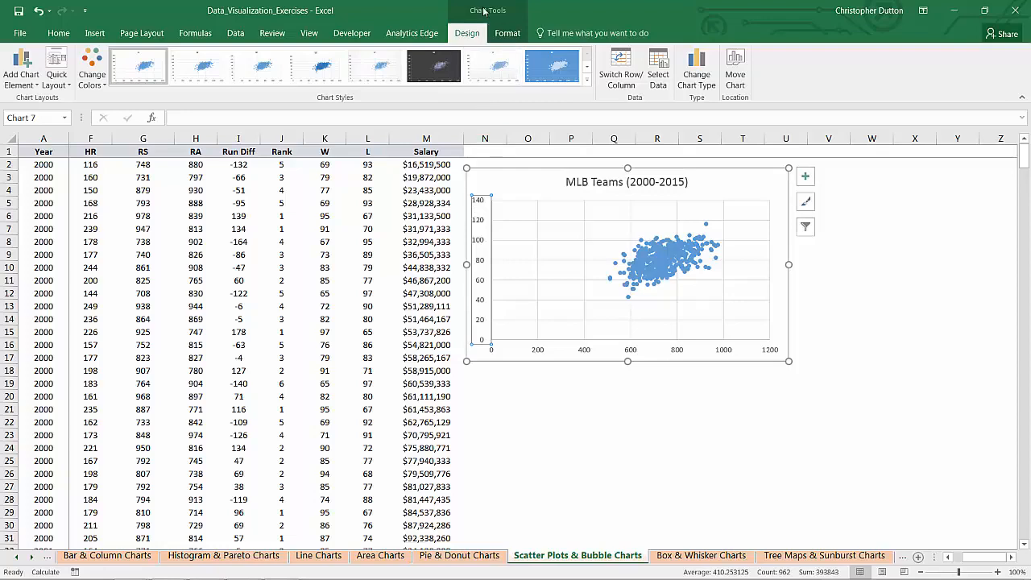
click(32, 89)
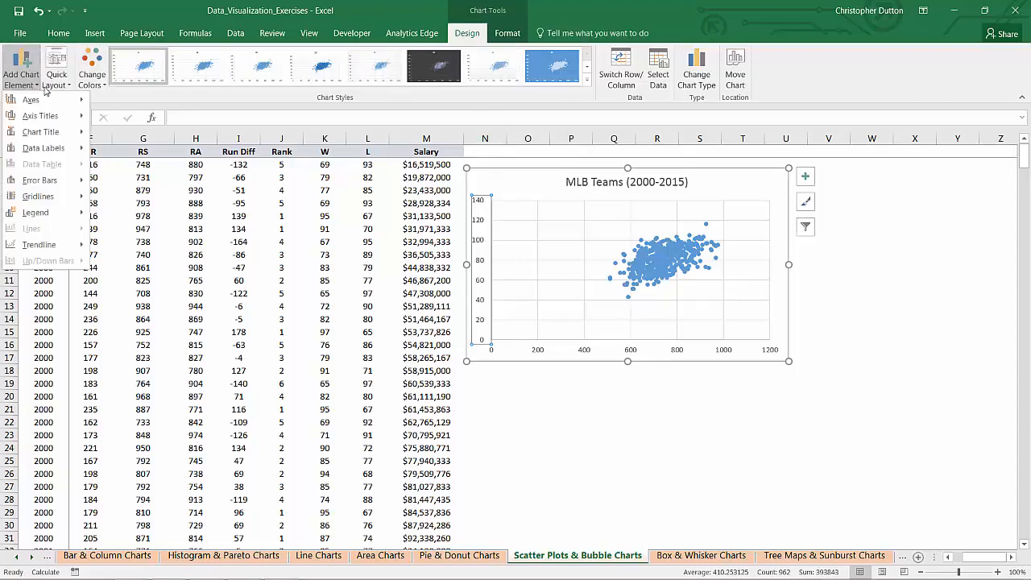
mouse_move(40, 116)
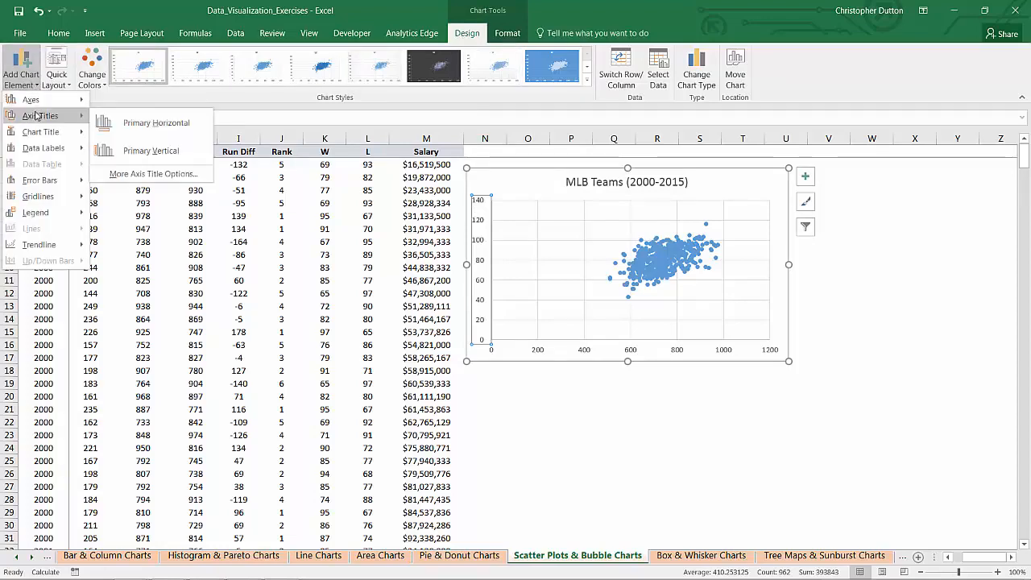
click(133, 150)
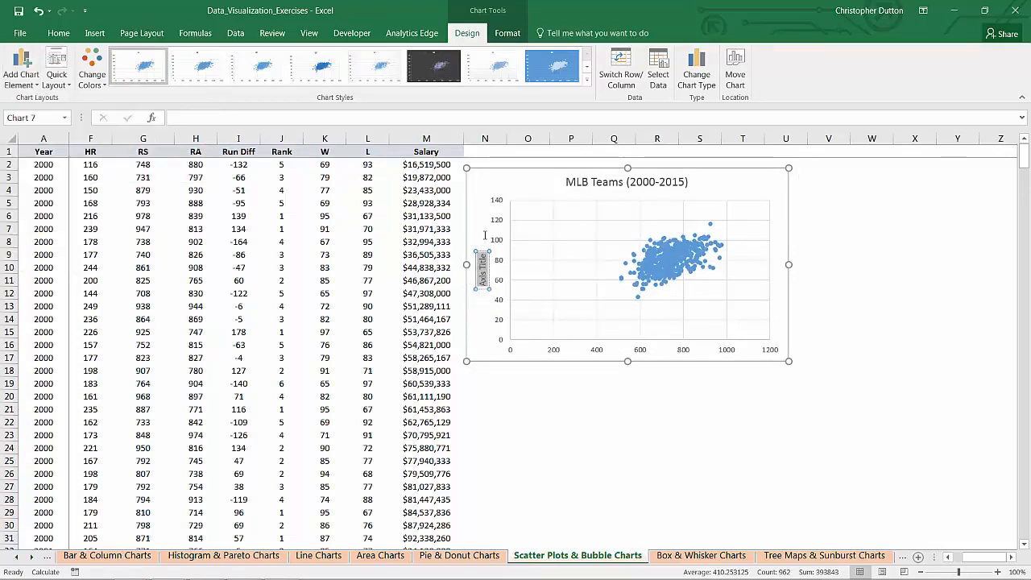
text(Wins)
key(BackSpace)
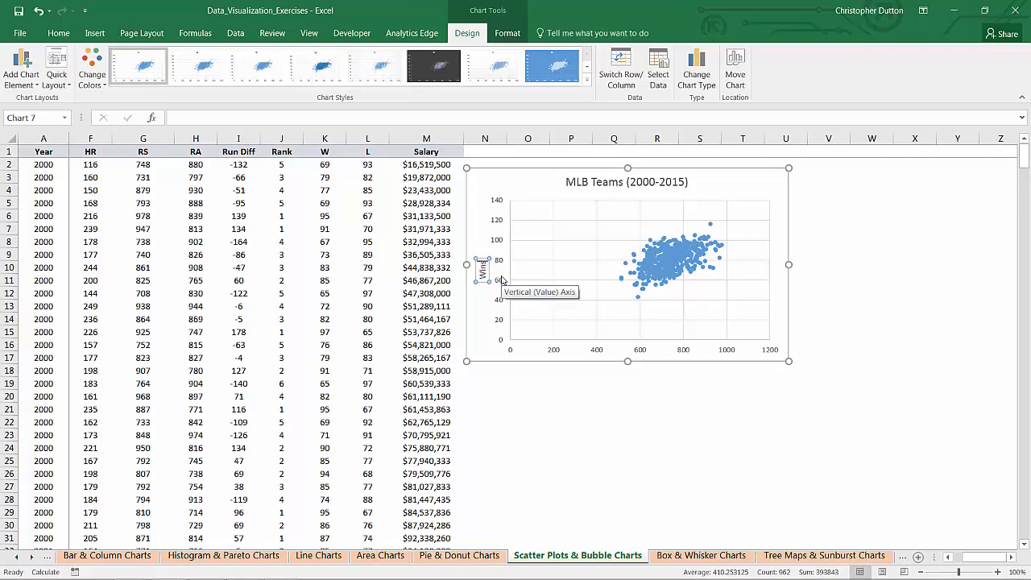
- Add a primary horizontal axis title reading "Runs Scored"
click(39, 81)
mouse_move(48, 119)
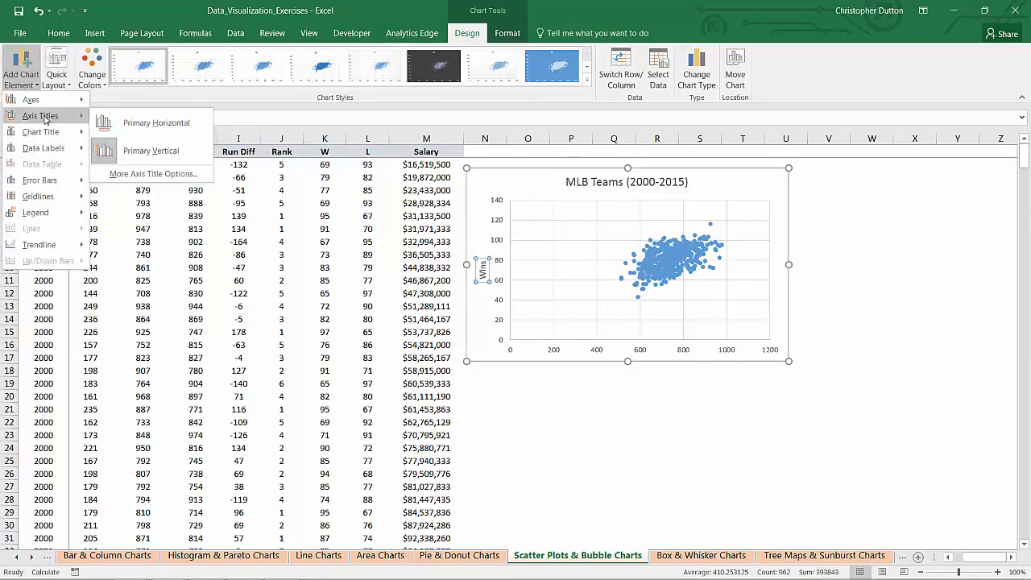
click(154, 125)
drag(625, 344, 659, 344)
text(Runs Scored)
click(659, 398)
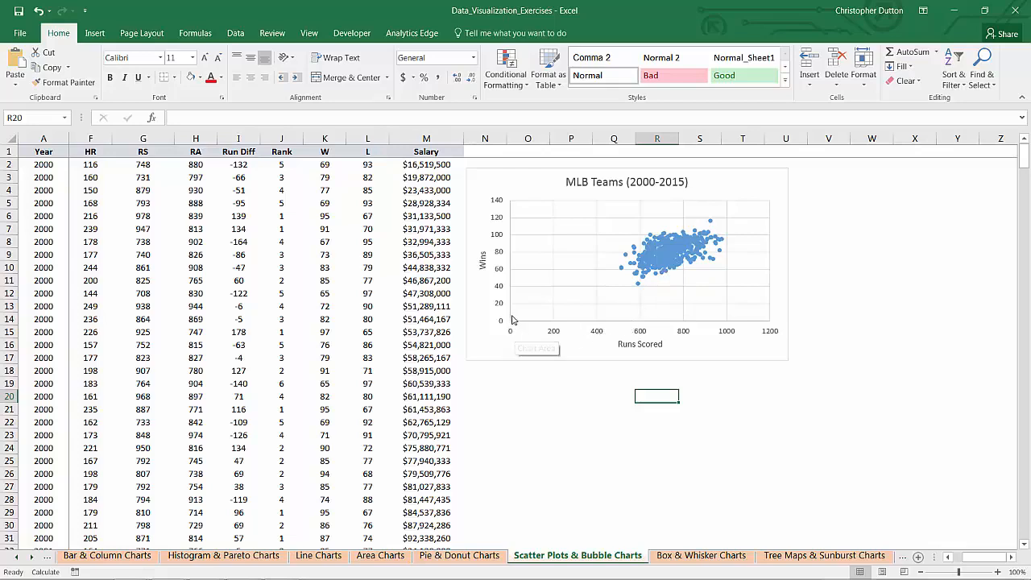
- Set the Runs Scored axis bounds to a minimum of 450 and a maximum of 1050
right_click(598, 337)
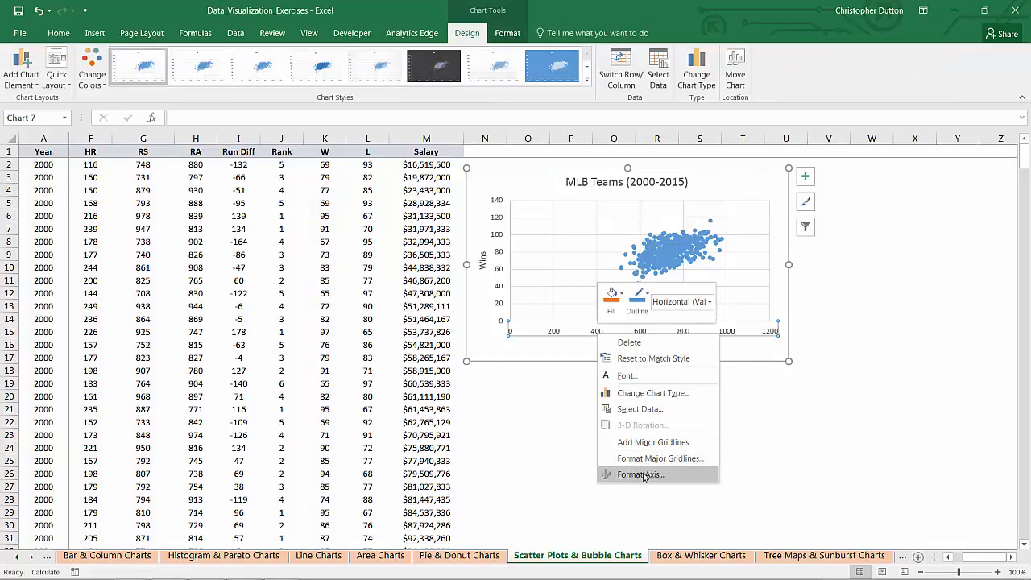
click(642, 474)
click(958, 242)
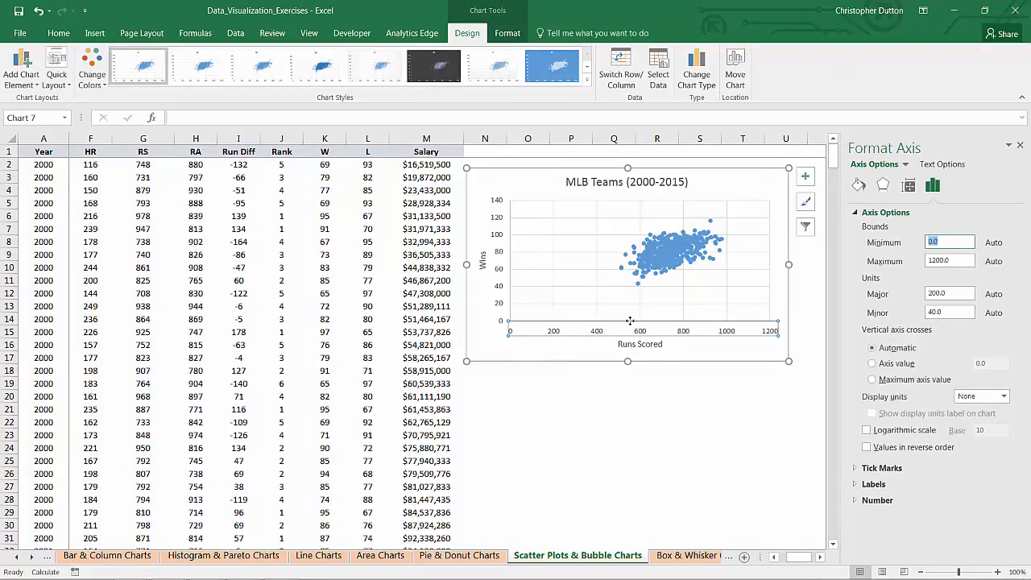
text(450)
click(963, 265)
text(1050)
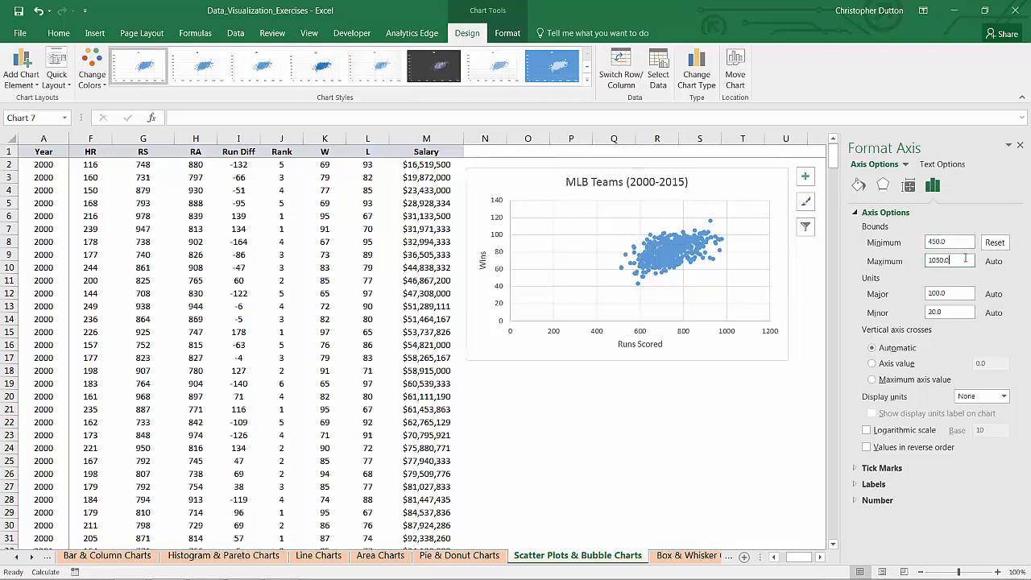
key(Return)
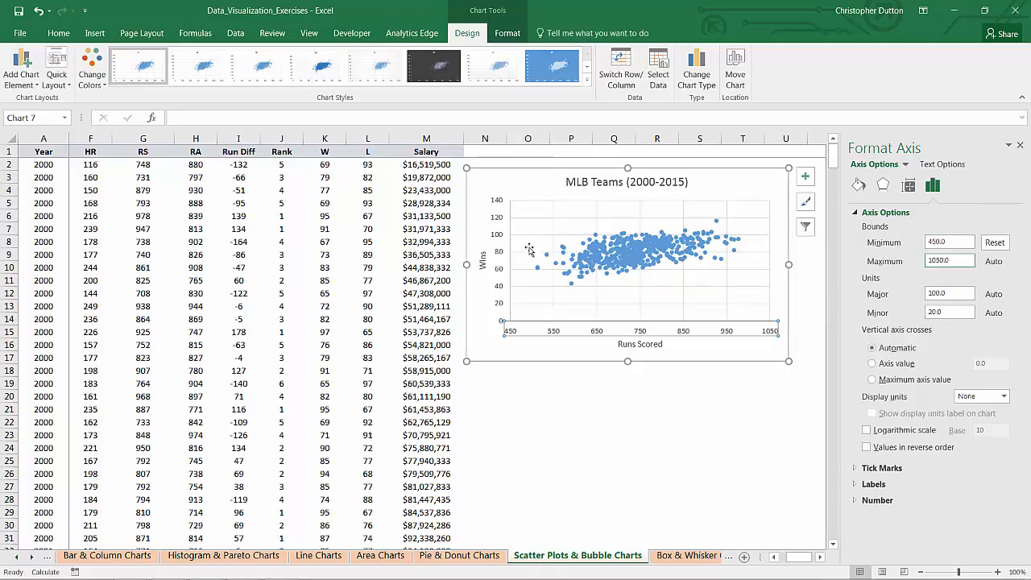
- Set the minimum bound of the Wins axis to 40
click(500, 238)
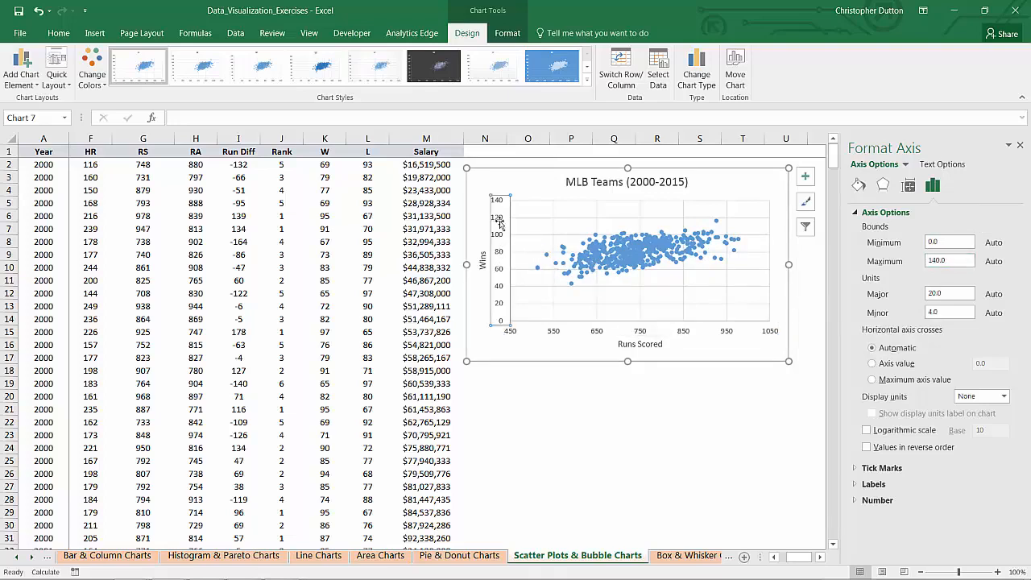
click(933, 241)
text(40)
key(Return)
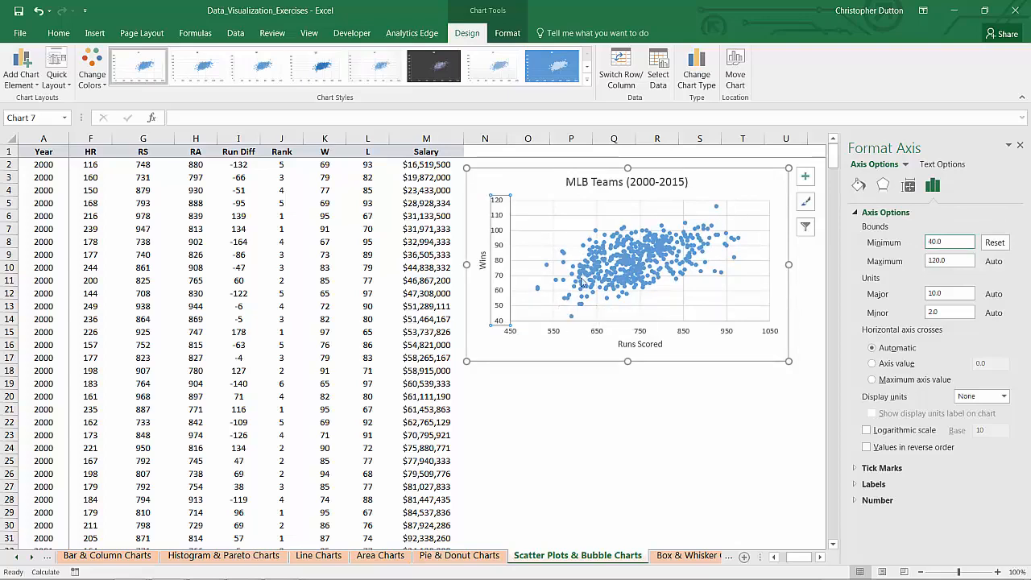
- Add a linear trendline to the scatter chart's data series
click(597, 228)
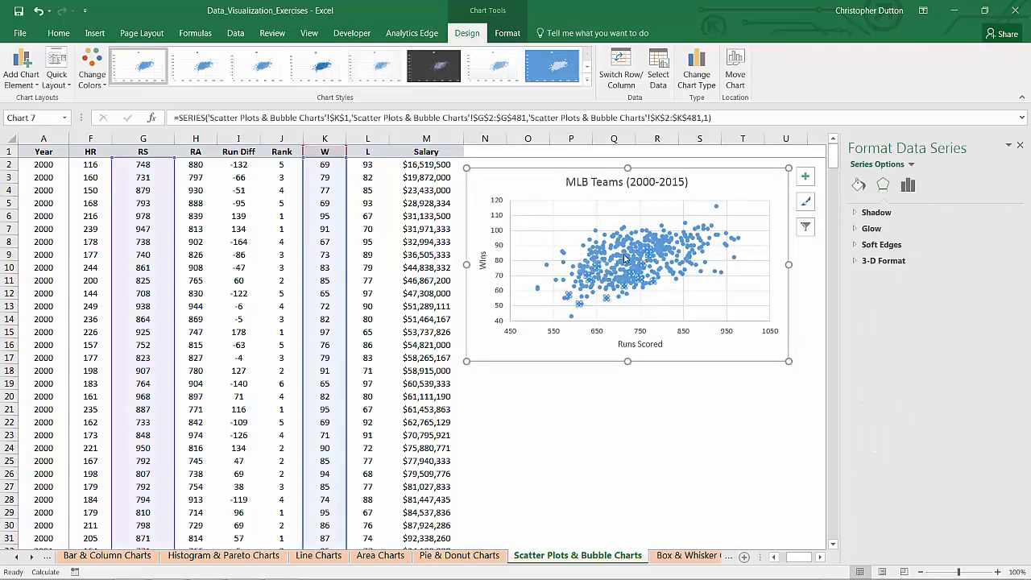
right_click(626, 258)
click(668, 362)
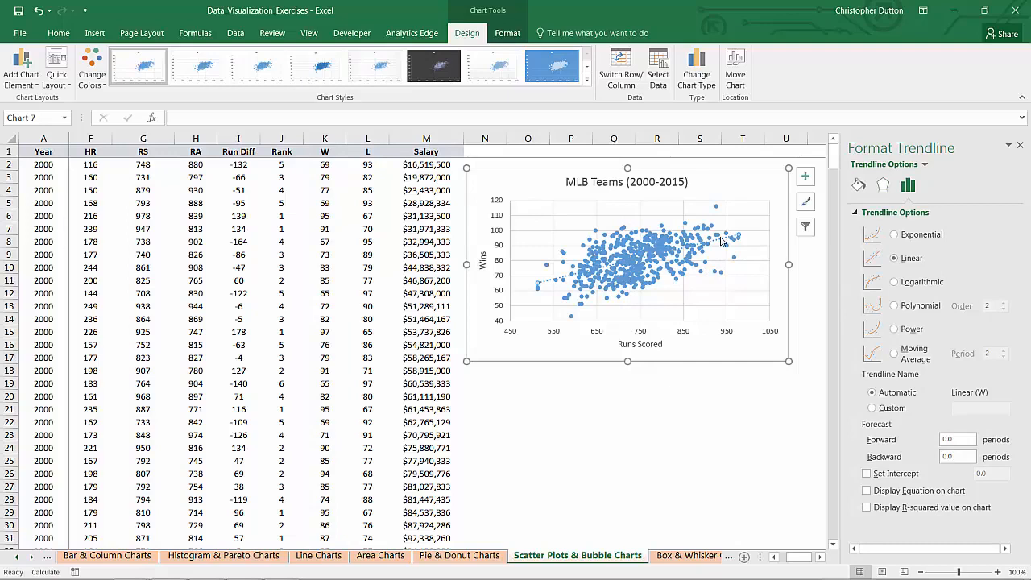
- Format the trendline with the Solid line option in orange and a width of 3 pt
click(859, 185)
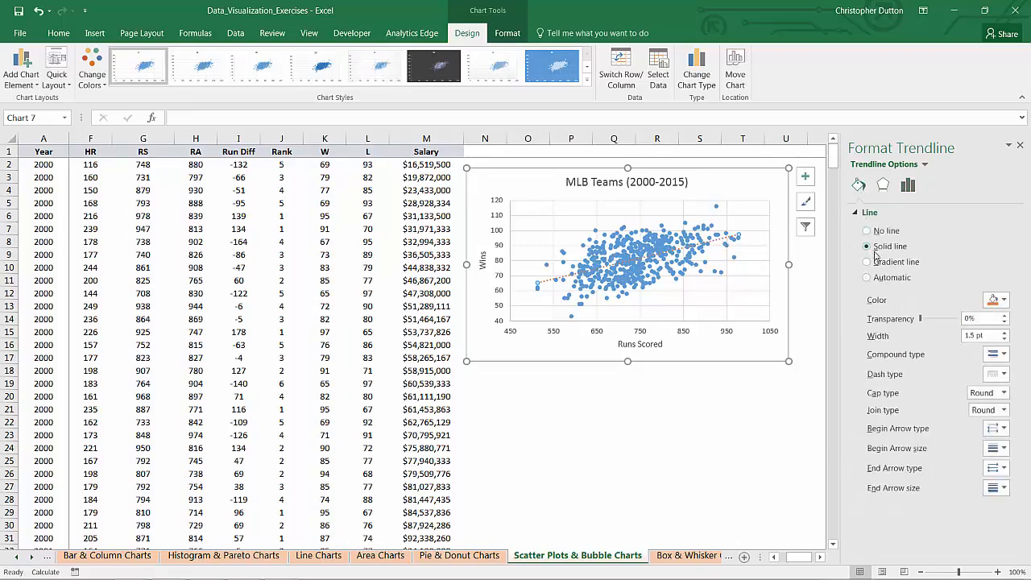
click(1005, 331)
click(1005, 331)
click(1005, 331)
click(1005, 331)
click(1004, 331)
- Open the fill and line formatting options of the scatter chart's data series
right_click(659, 242)
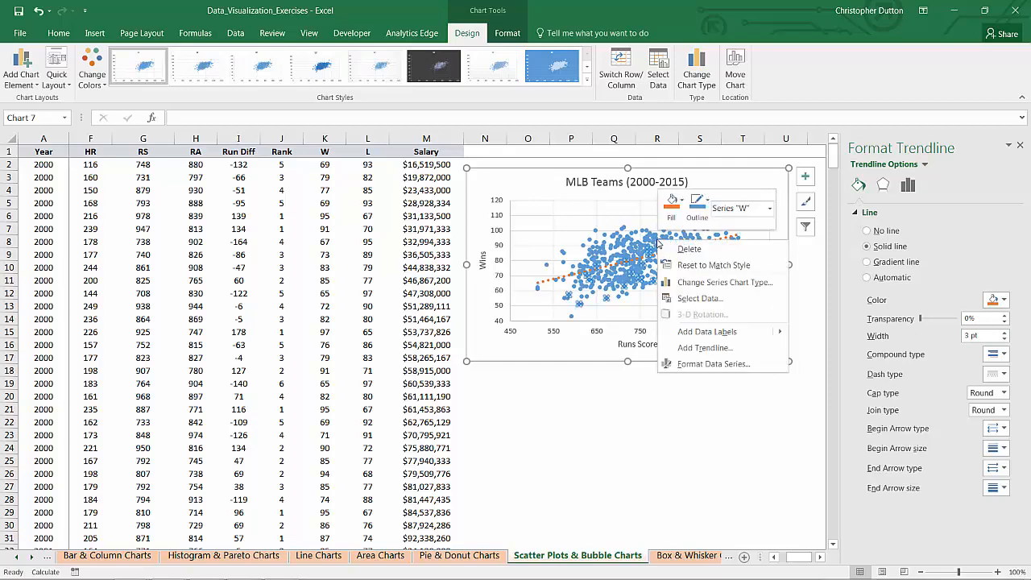
click(706, 365)
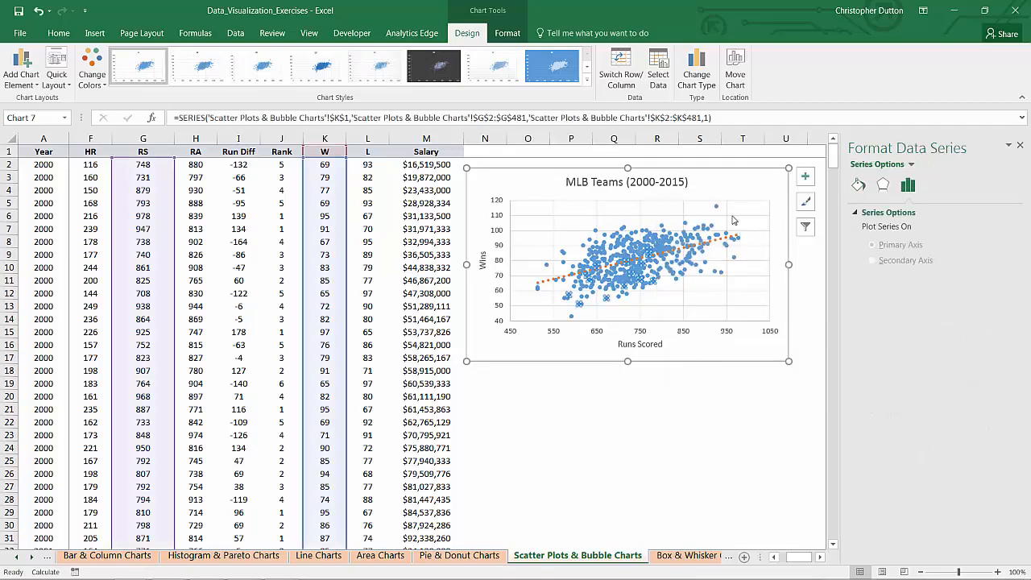
click(858, 187)
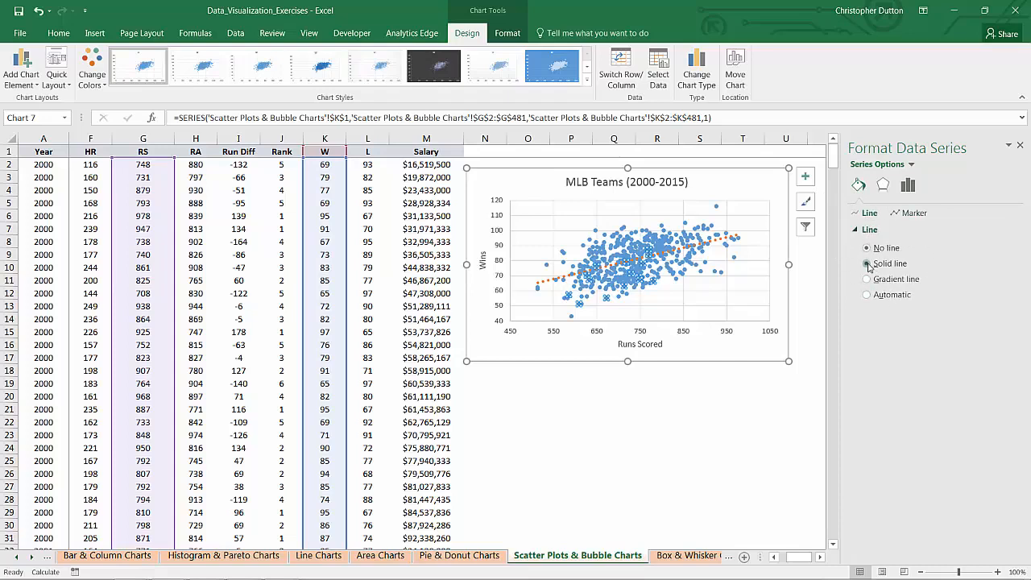
- Try a solid connecting line between the data points, and set the series back to no line
click(868, 264)
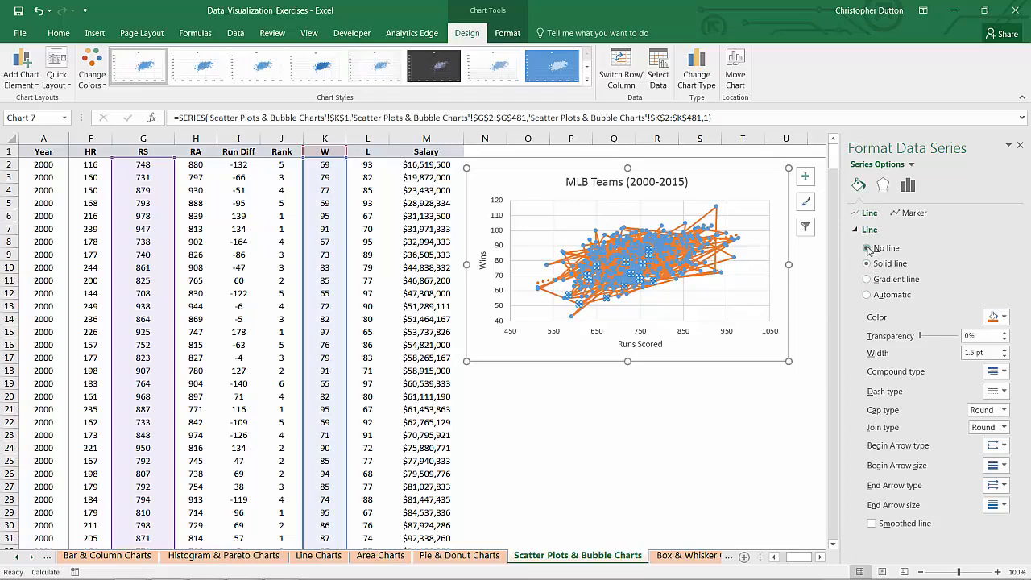
click(868, 248)
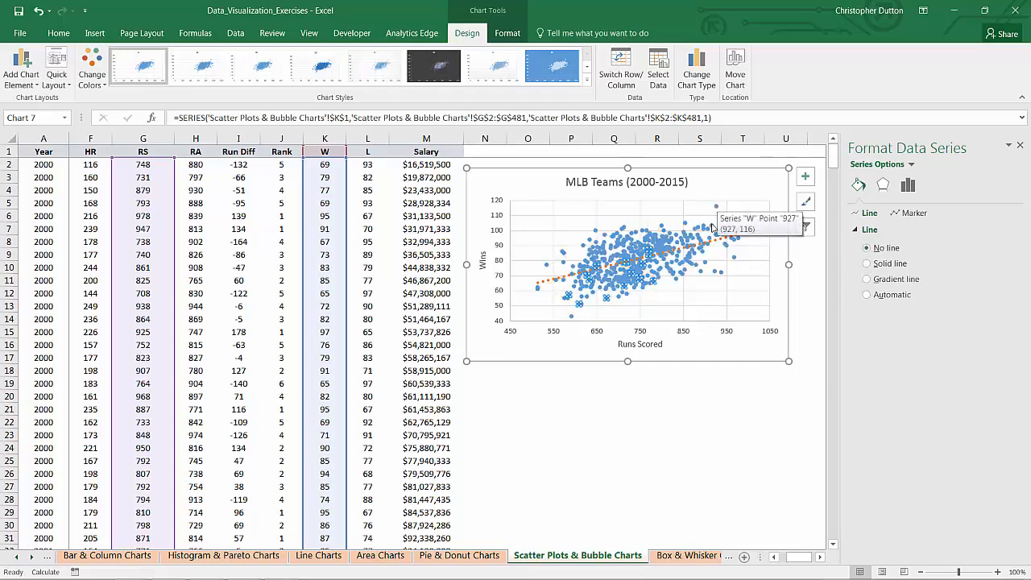
- Format the scatter chart's data markers with no border line and a solid light blue fill
click(913, 213)
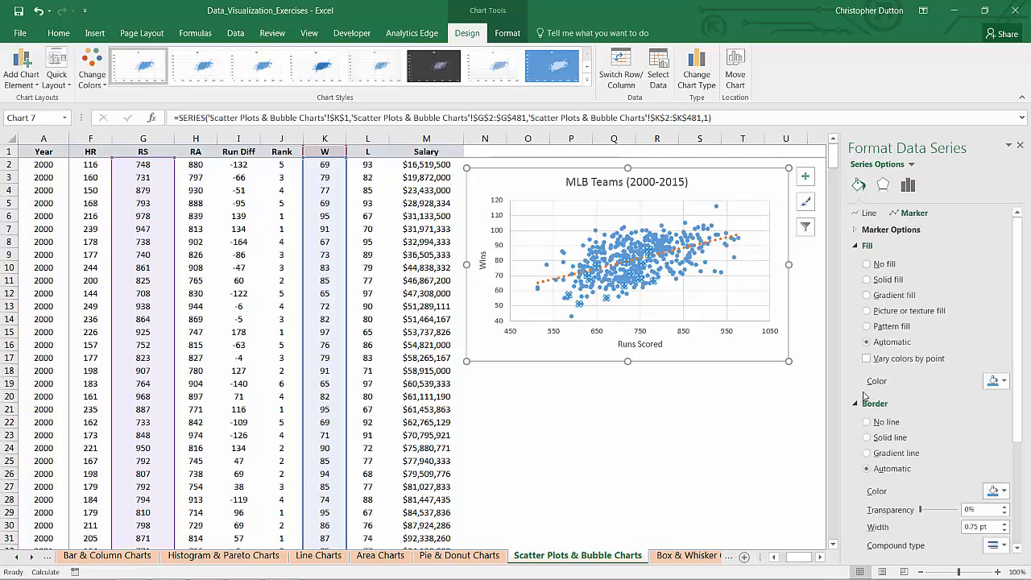
click(867, 422)
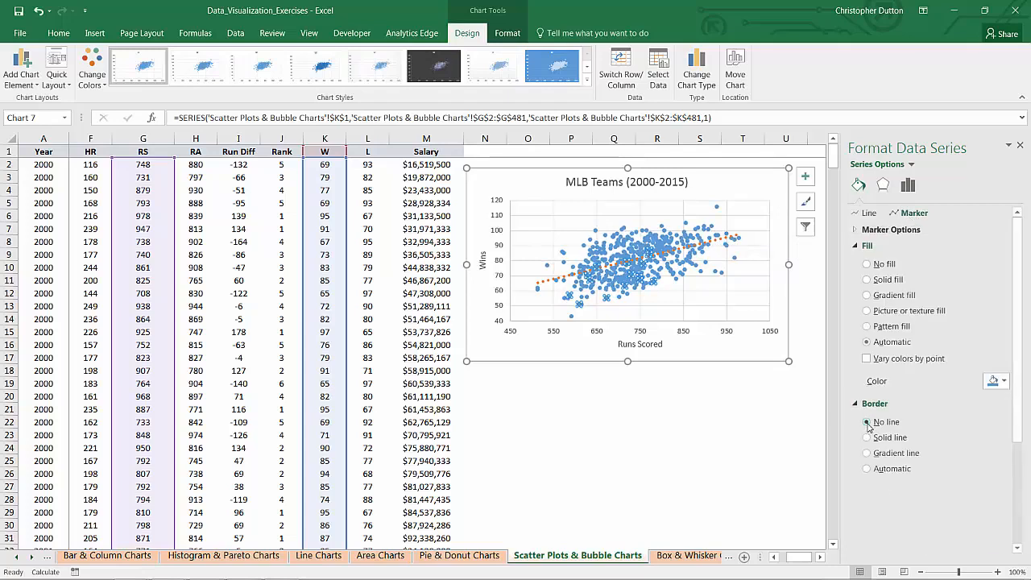
click(868, 281)
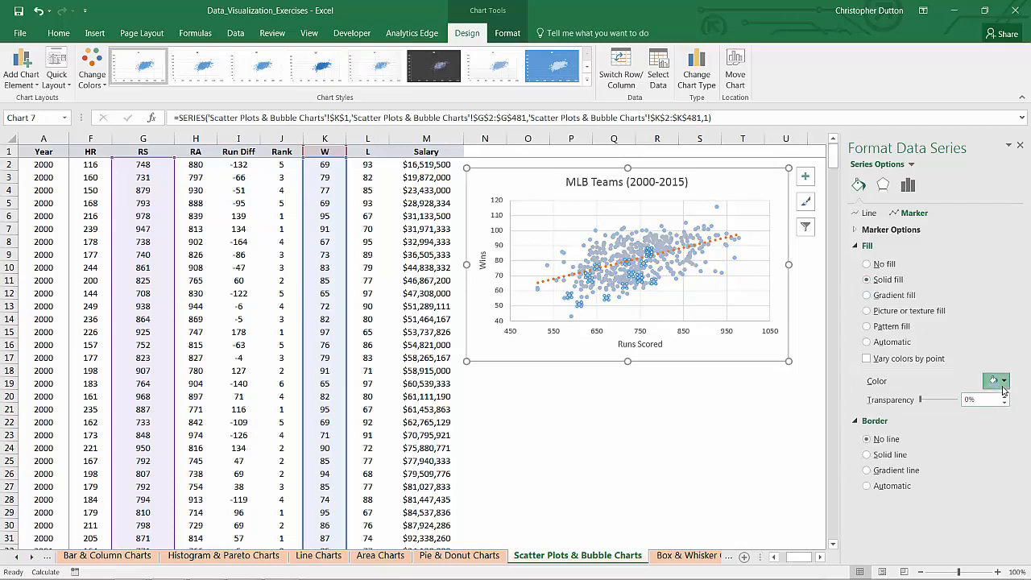
click(998, 380)
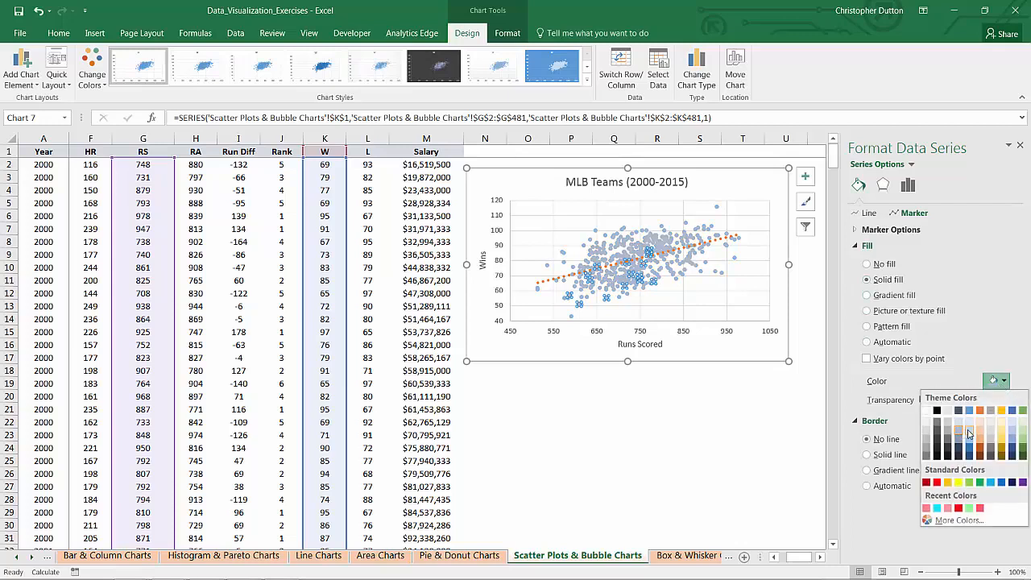
click(970, 435)
click(693, 396)
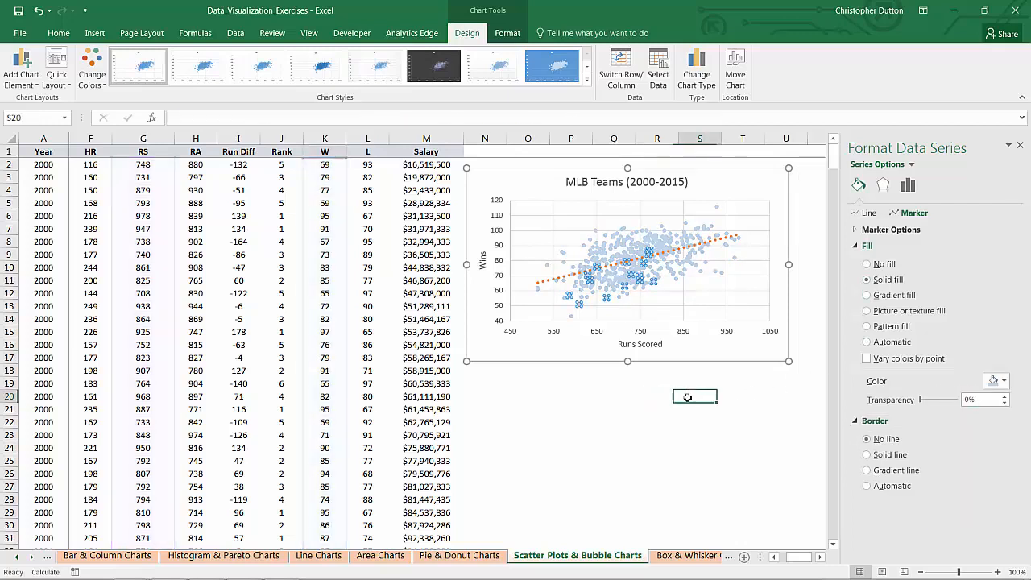
- Display the R-squared value for the trendline and move its label to the clear area above the trendline's upper end
click(711, 245)
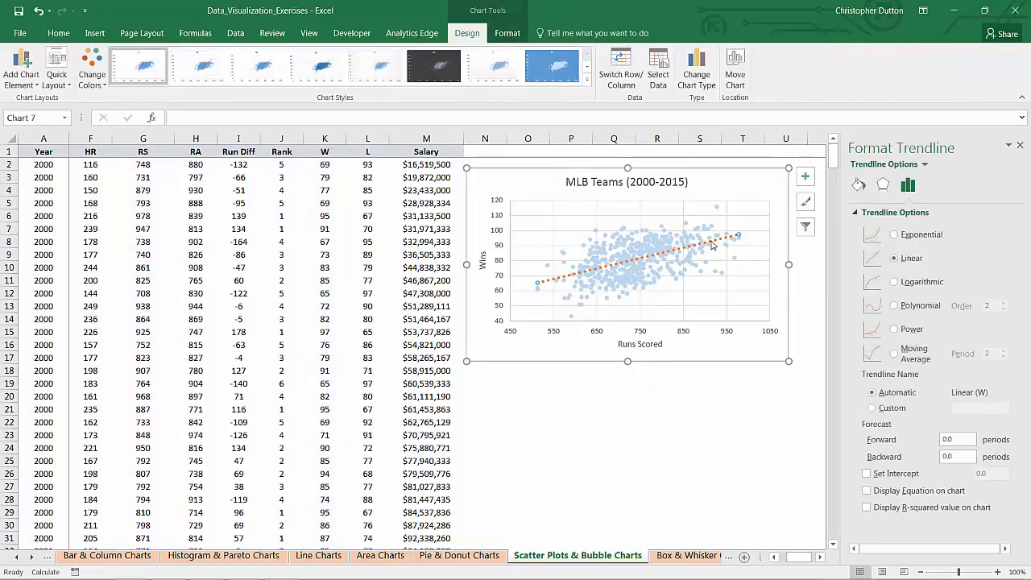
click(866, 508)
click(726, 234)
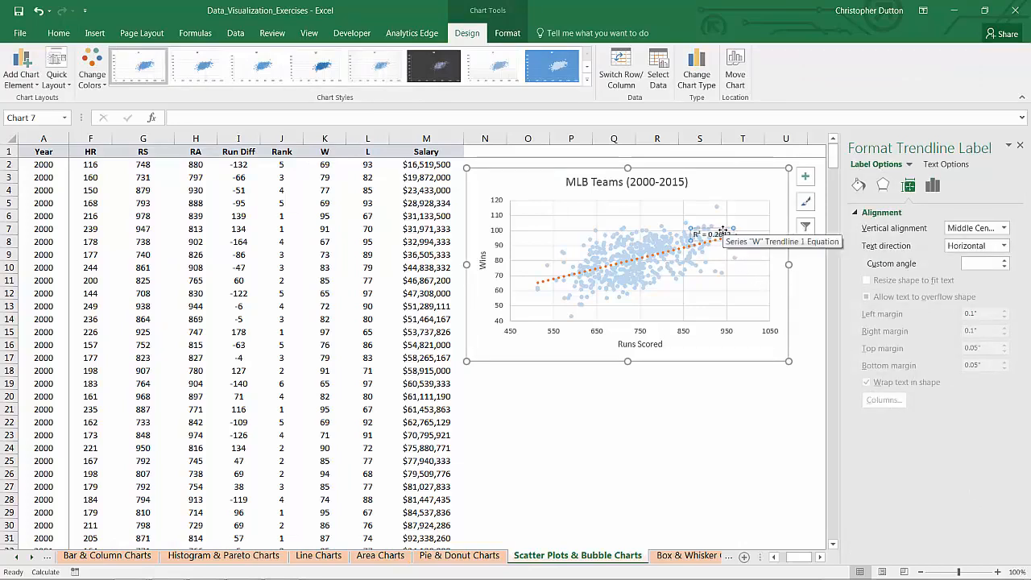
drag(731, 225, 759, 219)
click(700, 408)
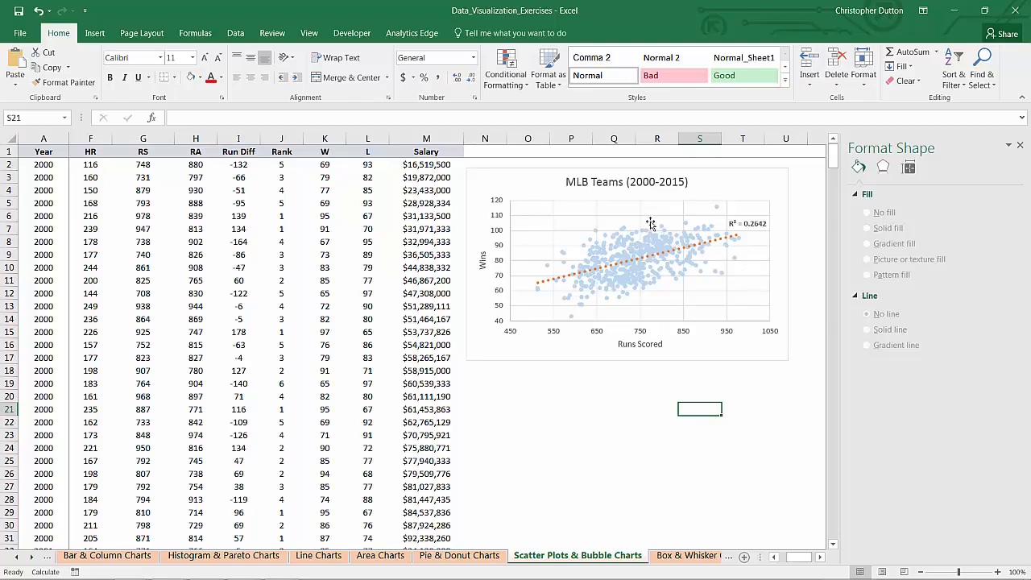
- Insert a markers-only scatter chart of the Run Diff and W columns and place it directly below the first chart
mouse_move(630, 252)
click(239, 138)
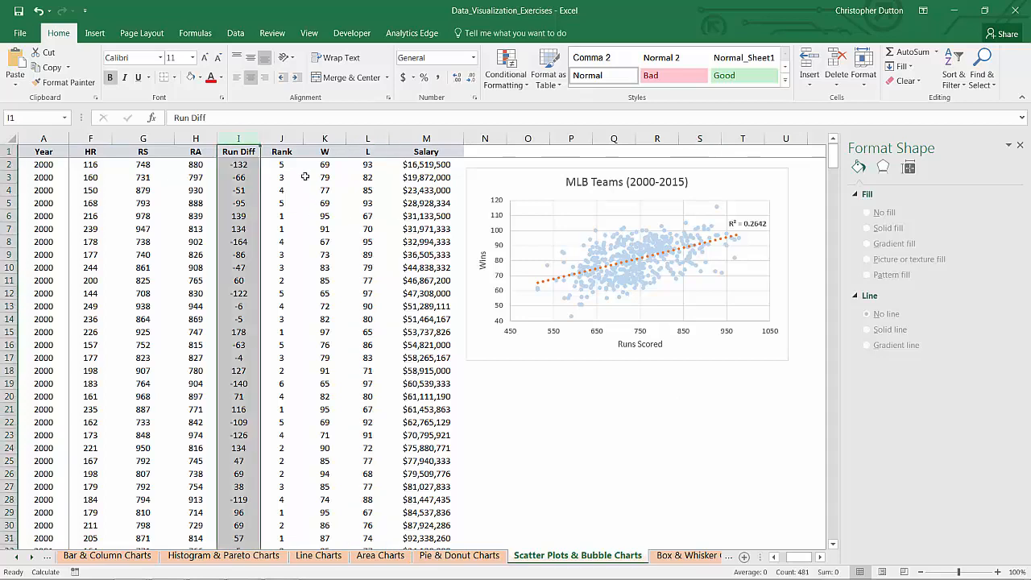
ctrl+click(339, 140)
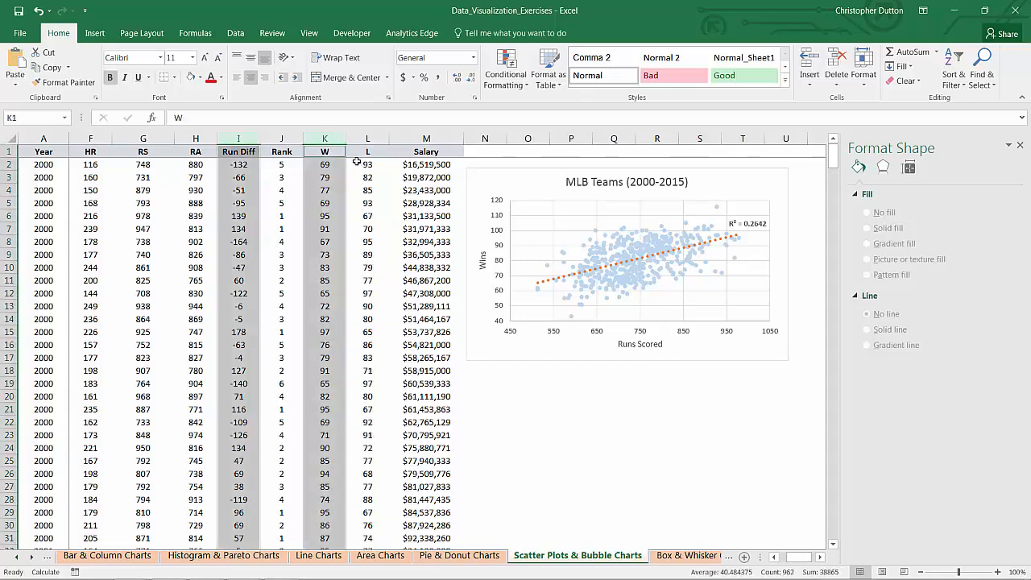
click(94, 33)
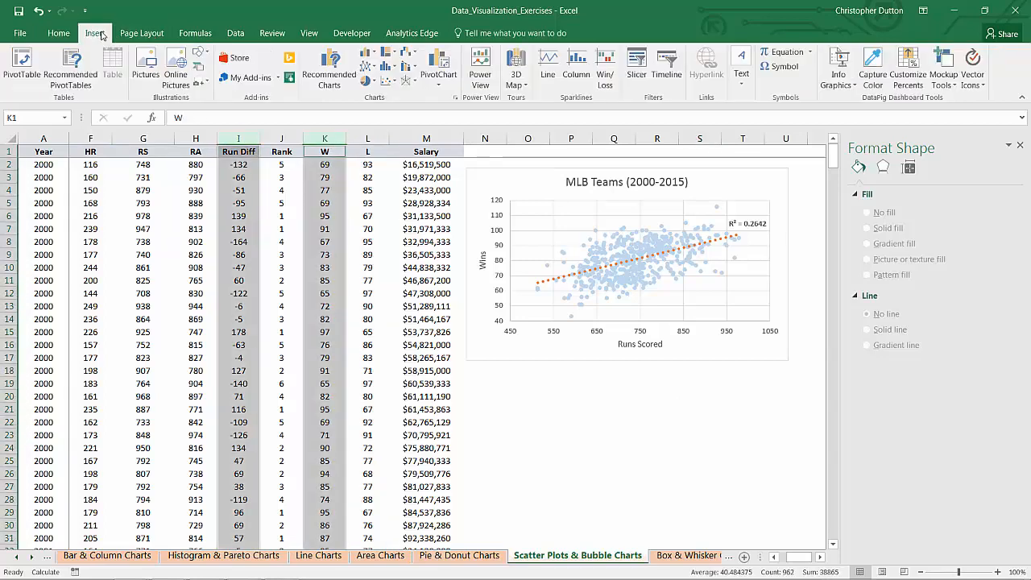
click(388, 81)
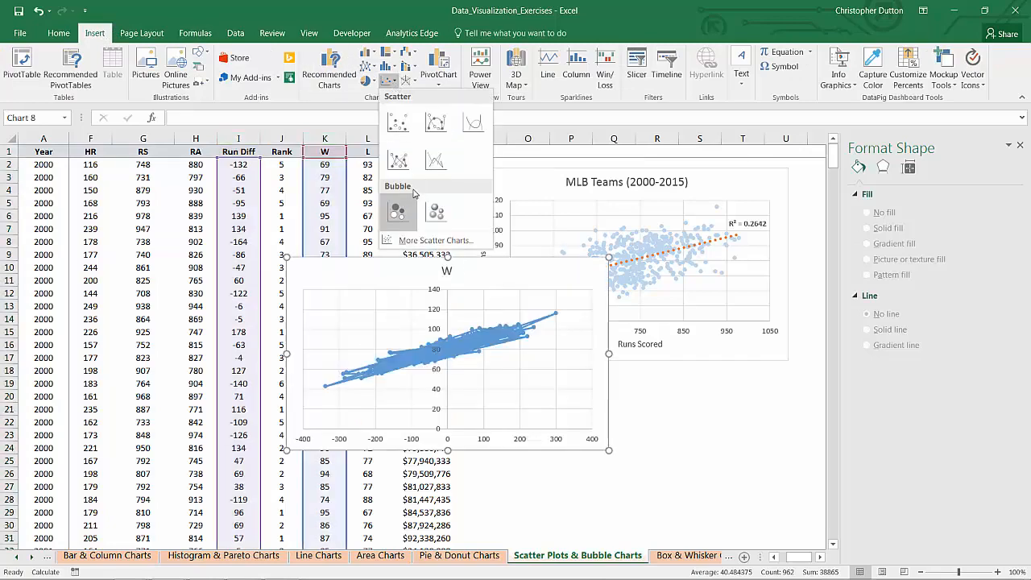
click(398, 124)
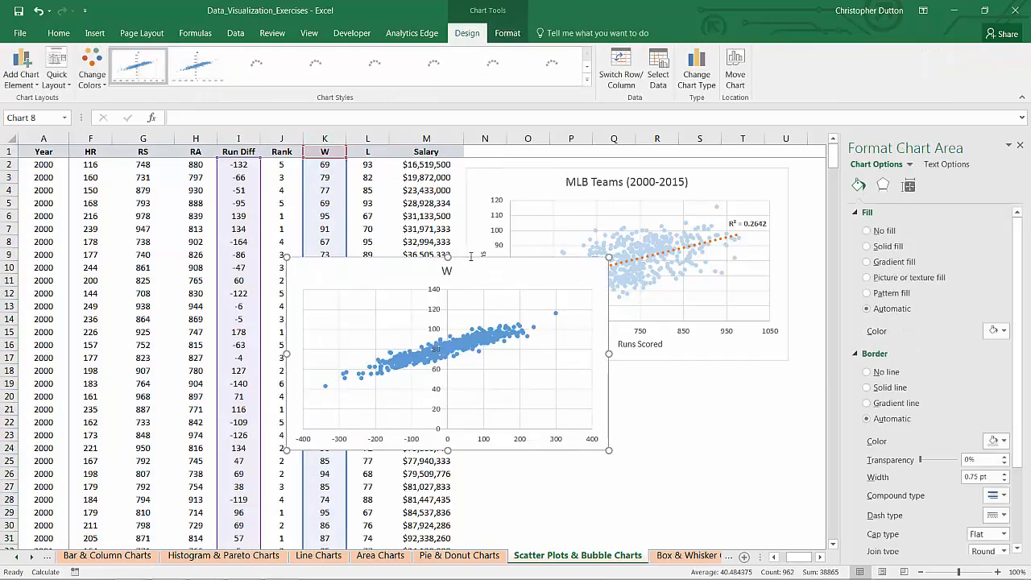
drag(562, 300, 743, 414)
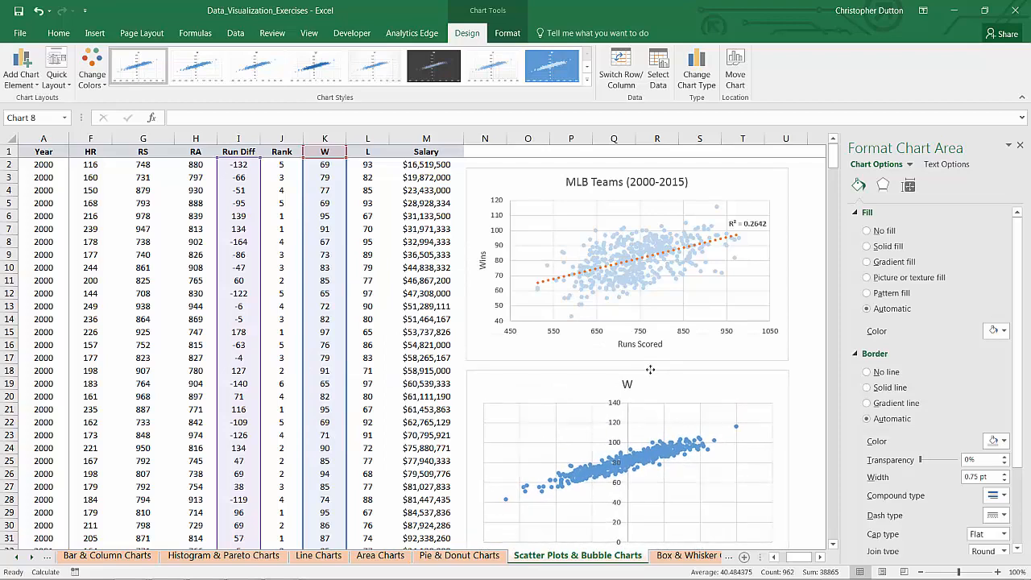
- Set the vertical axis of the new scatter chart to cross the horizontal axis at the value -400
scroll(659, 321, down, 2)
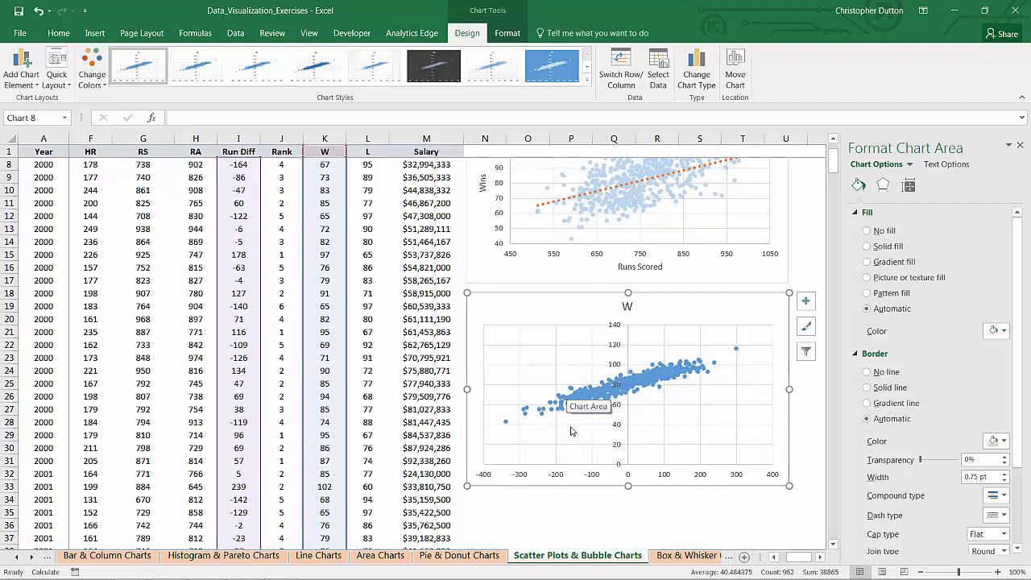
right_click(664, 477)
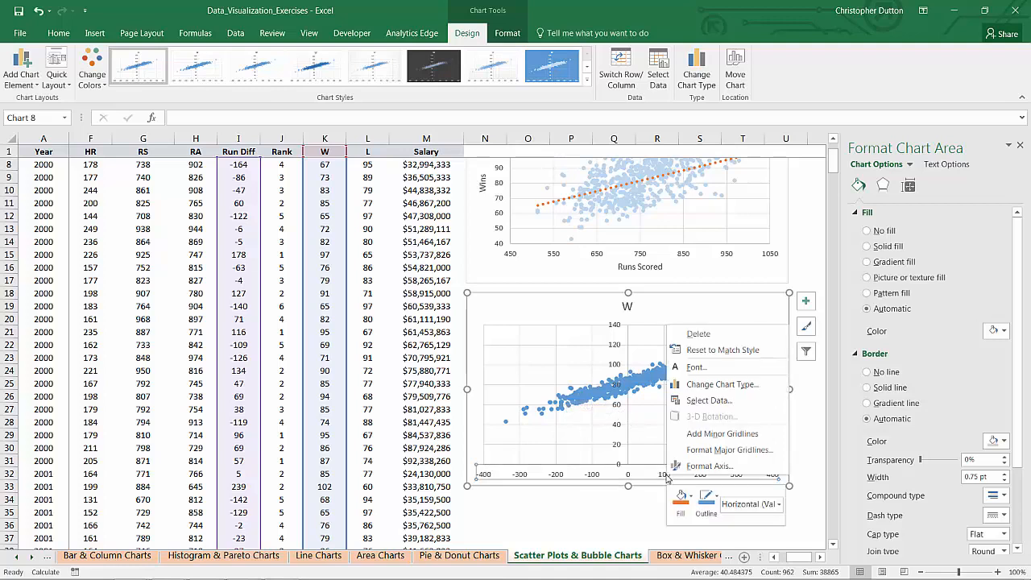
click(693, 468)
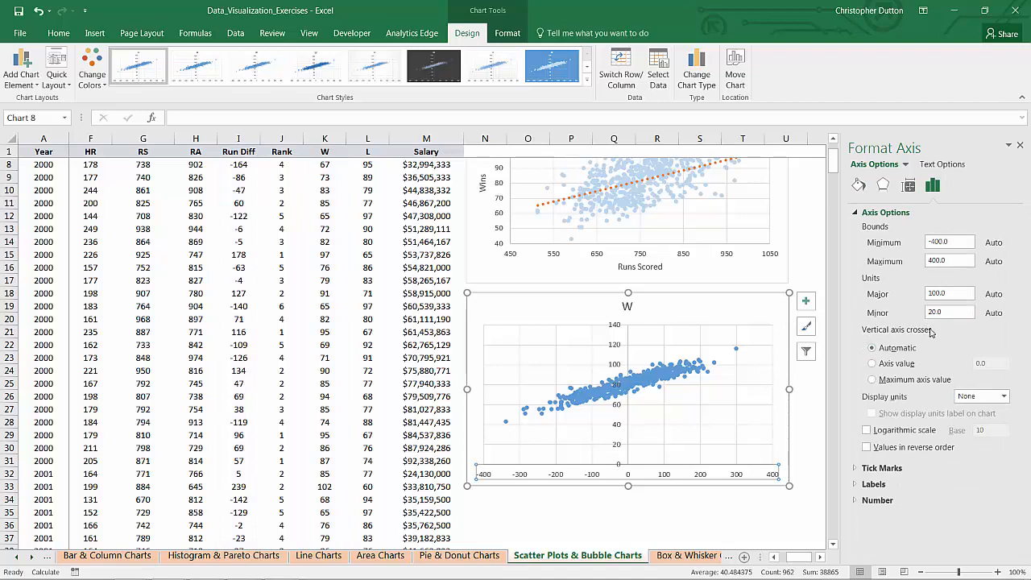
click(871, 363)
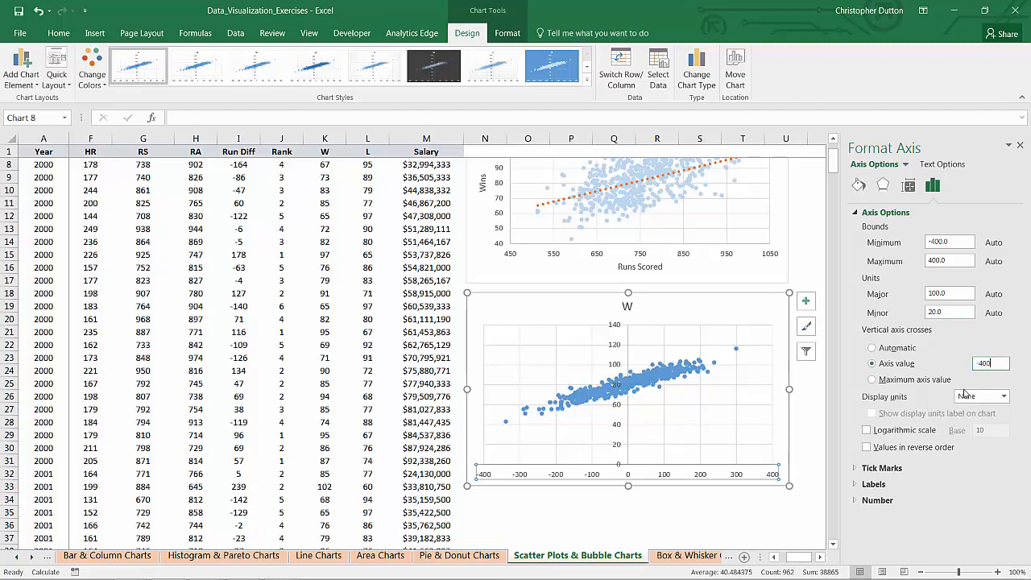
text(-400)
key(Return)
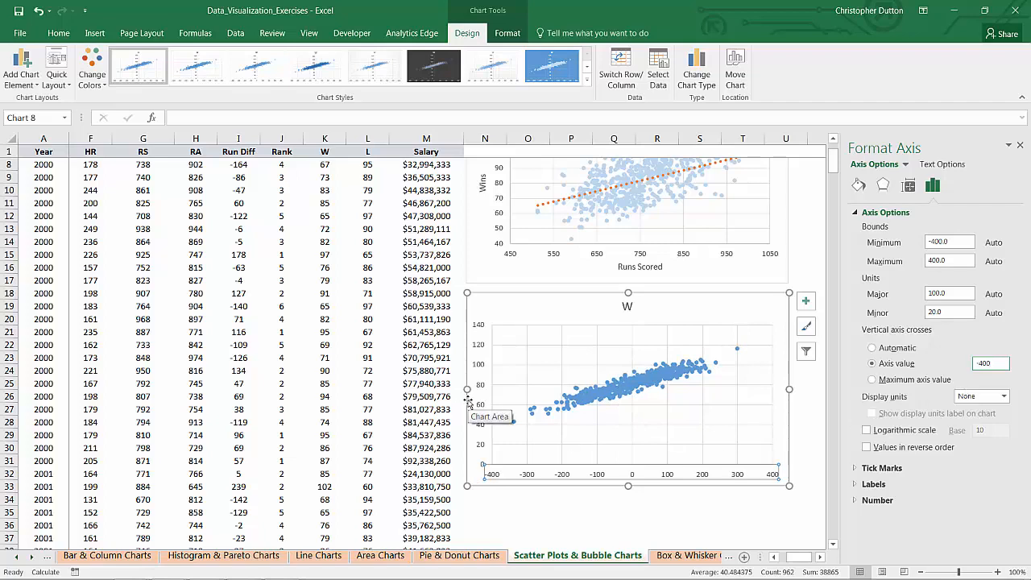
- Change the second scatter chart's title to "MLB Teams (2000-2015)"
click(627, 306)
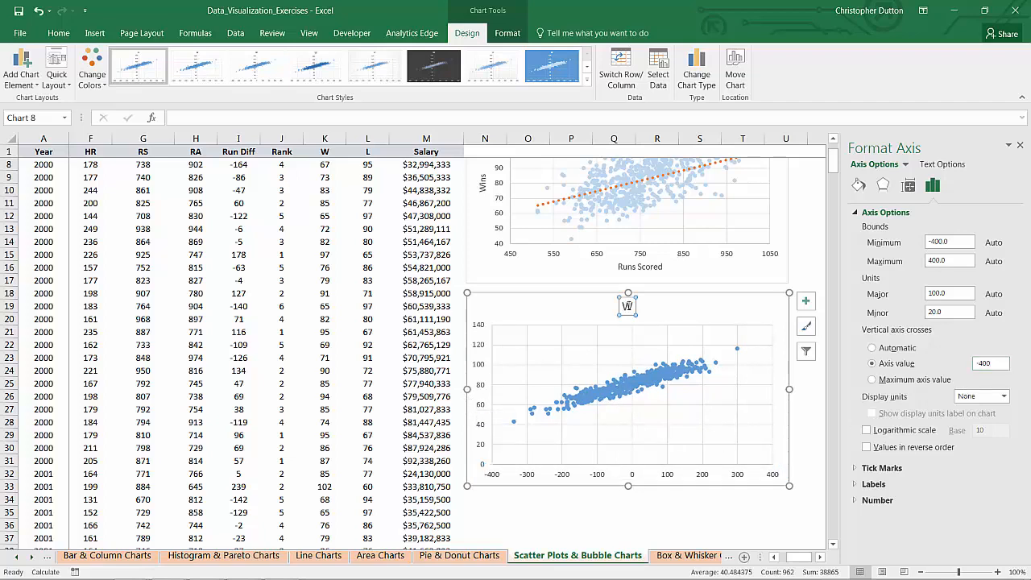
scroll(632, 305, up, 2)
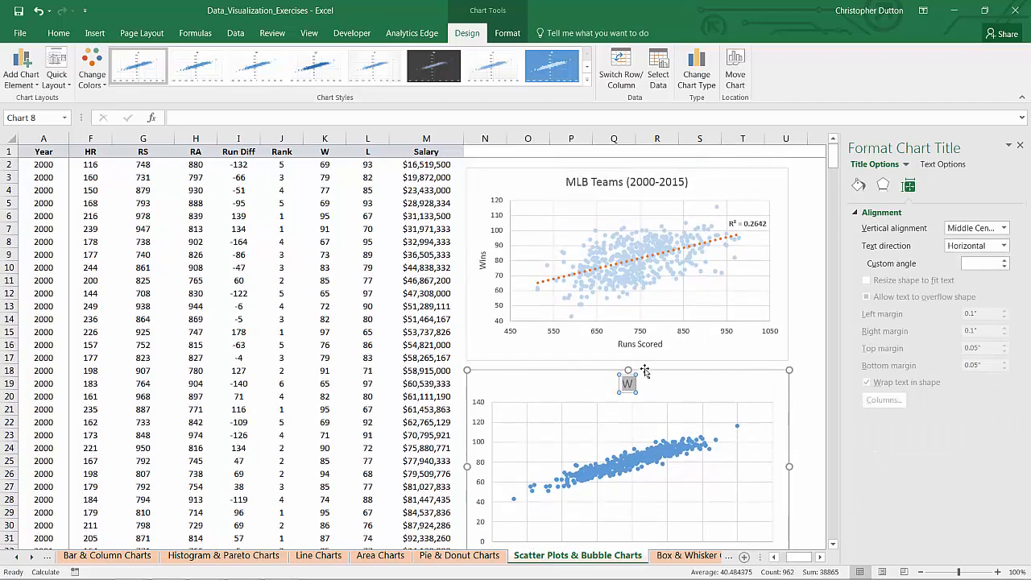
text(MLB)
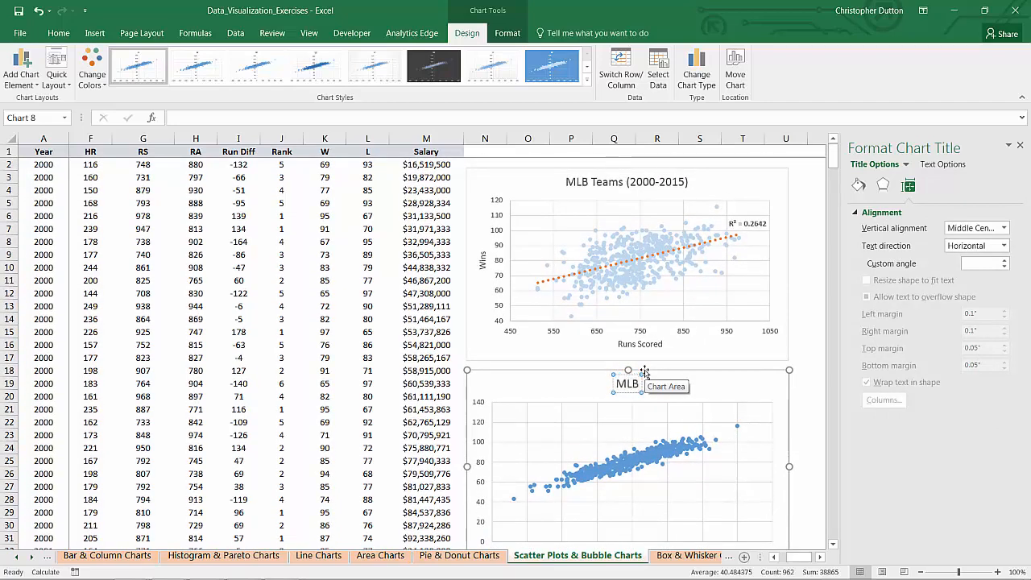
text( Teams (200)
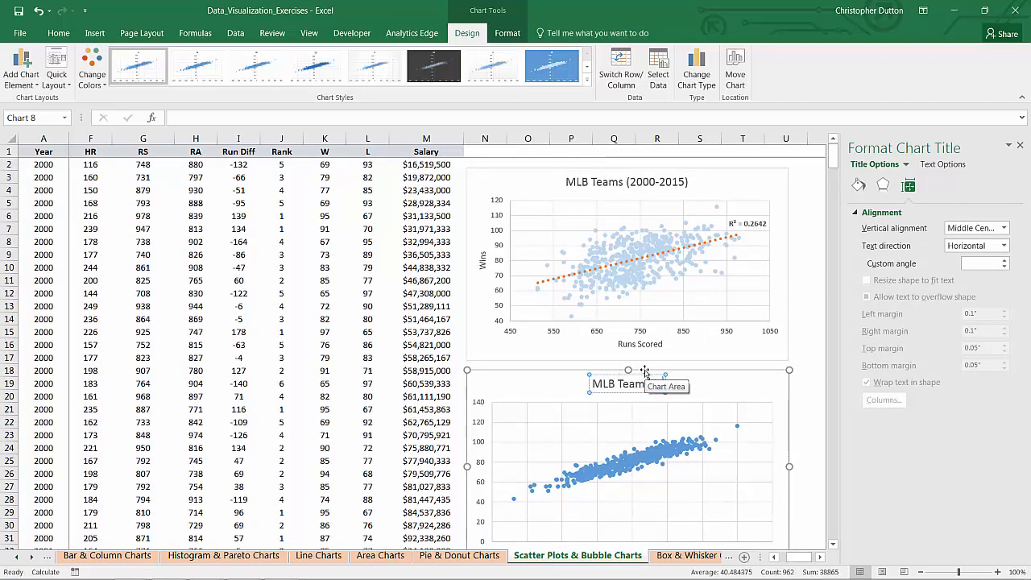
text(0-)
mouse_move(282, 568)
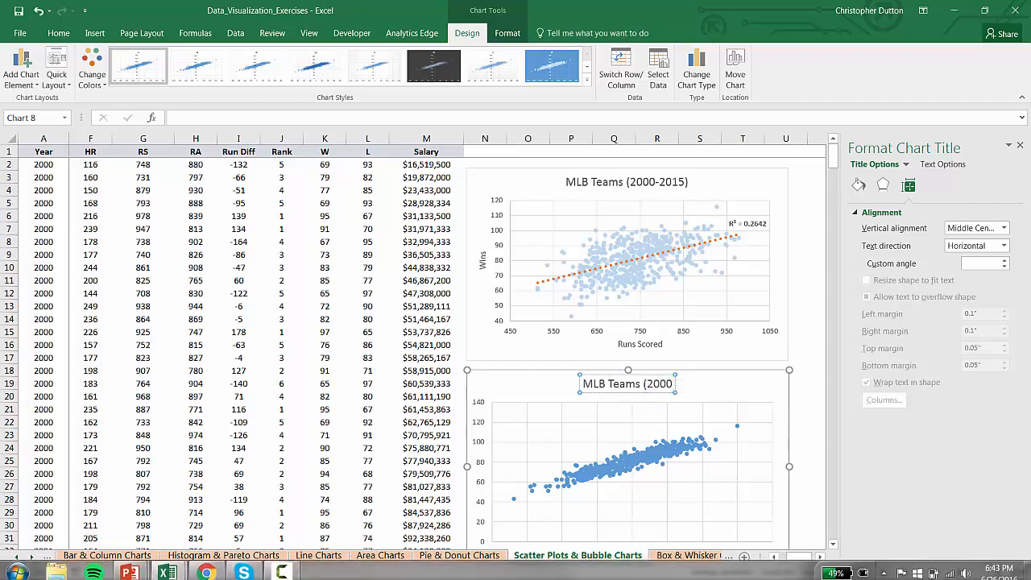
text(2015))
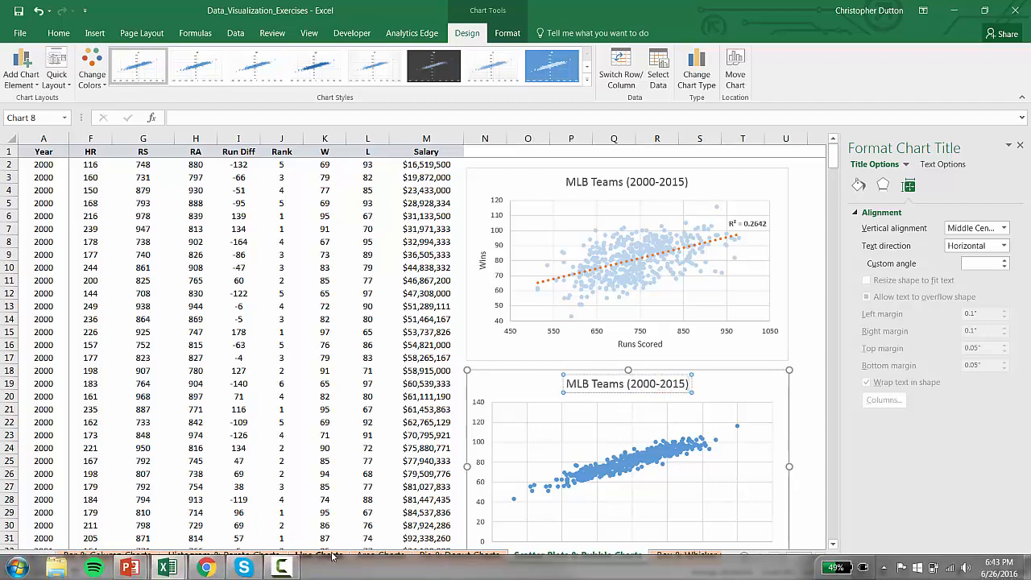
click(795, 449)
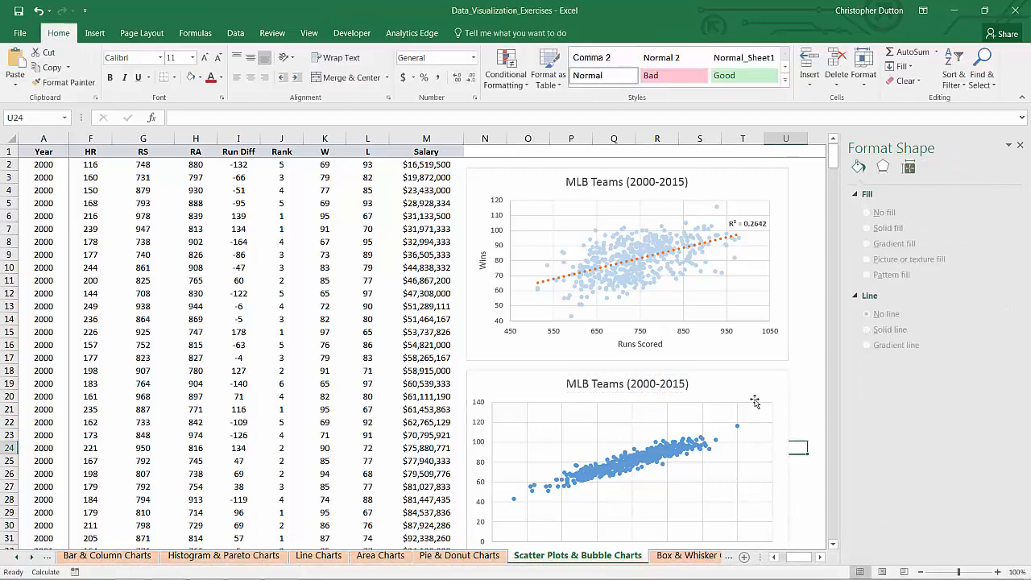
- Add a vertical axis title reading "Wins" to the second scatter chart
scroll(786, 427, down, 1)
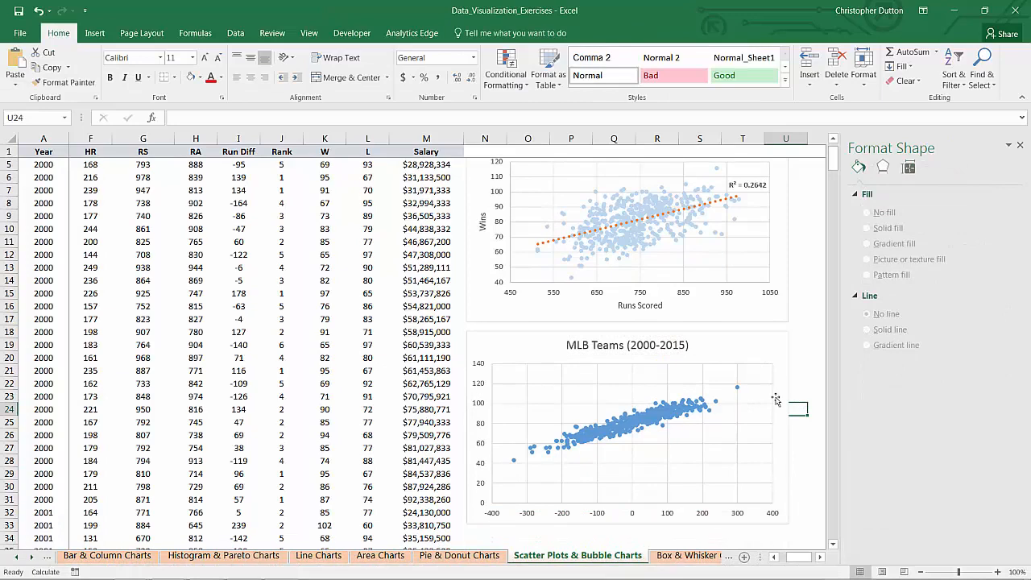
click(482, 368)
click(467, 33)
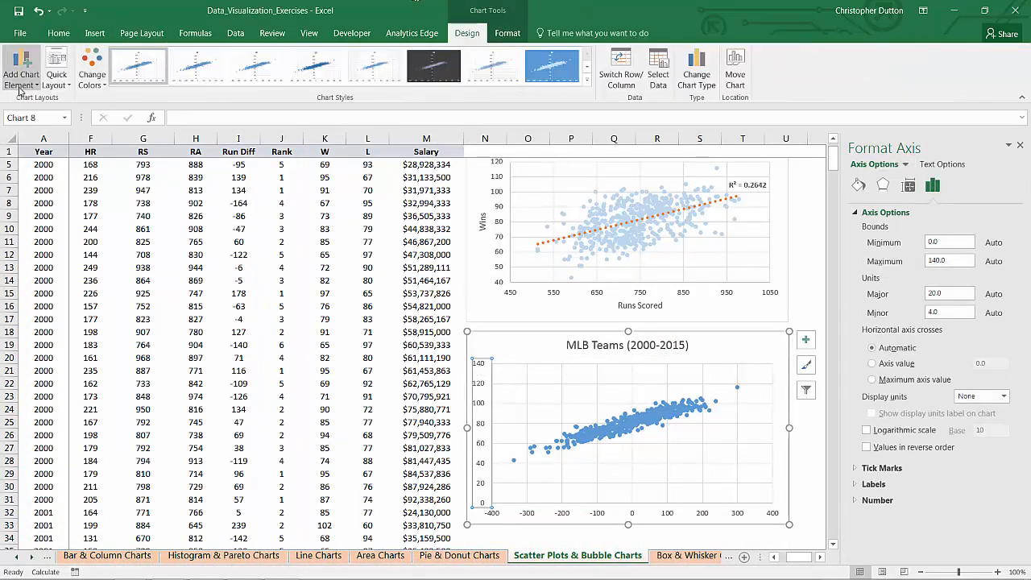
click(19, 84)
mouse_move(34, 120)
click(133, 147)
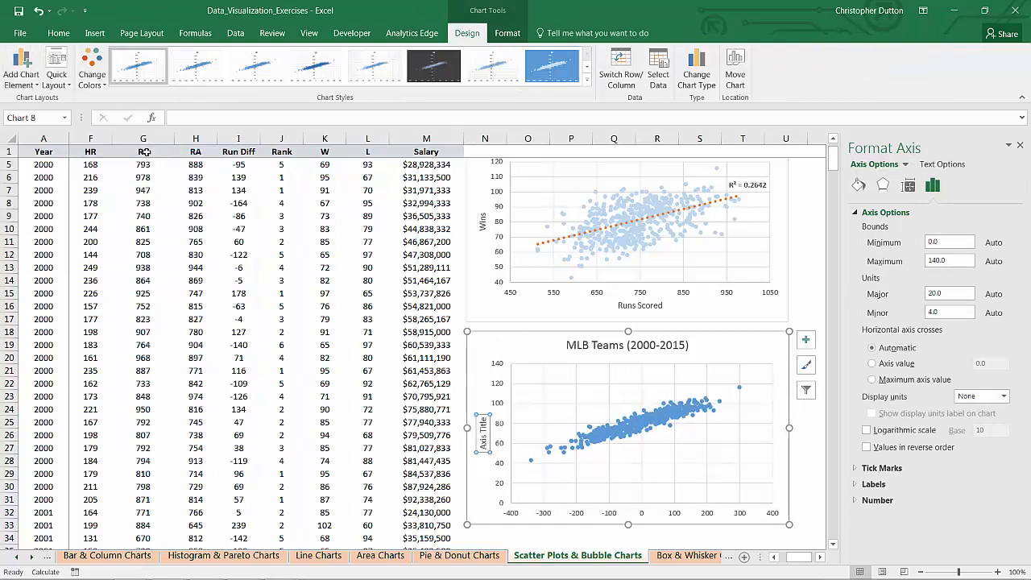
triple_click(482, 435)
text(Wins)
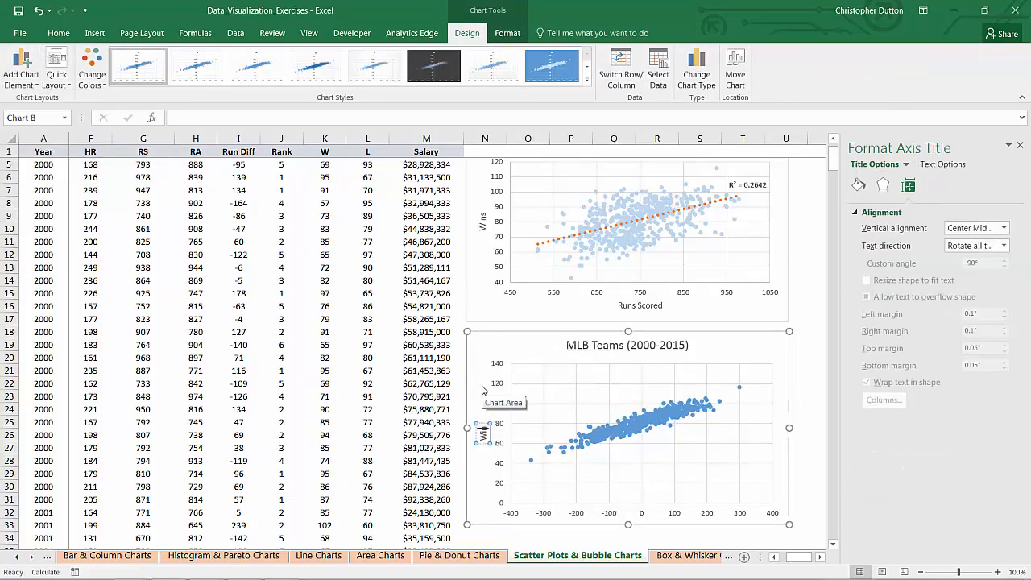
- Add a horizontal axis title reading "Run Differential" to the second scatter chart
click(21, 74)
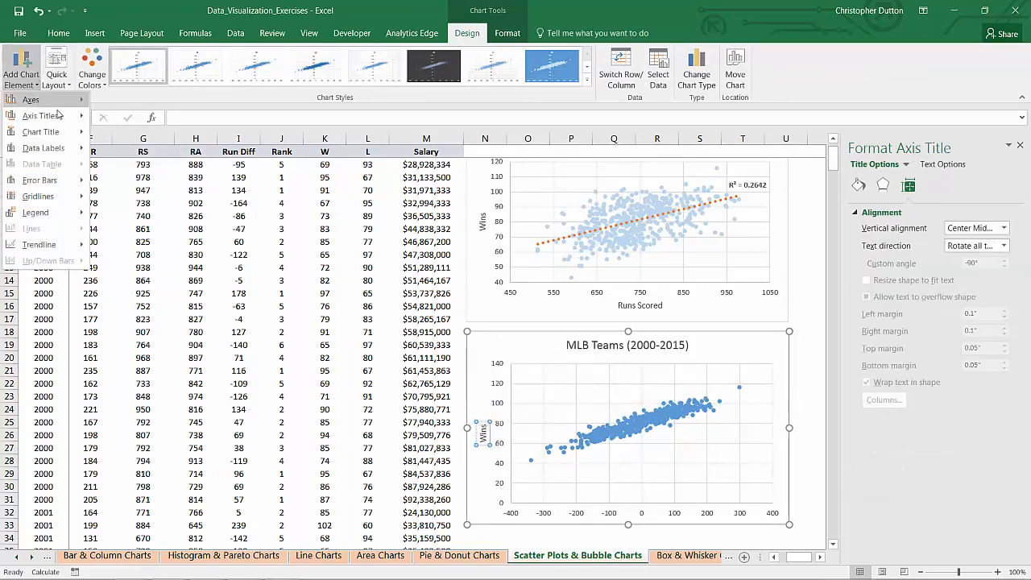
mouse_move(41, 115)
click(137, 127)
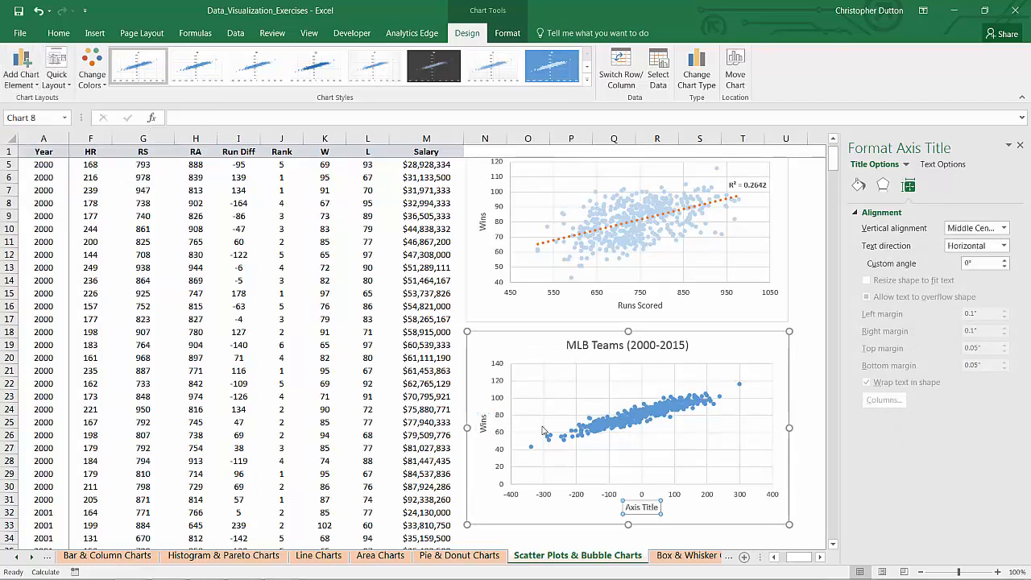
triple_click(625, 507)
text(R)
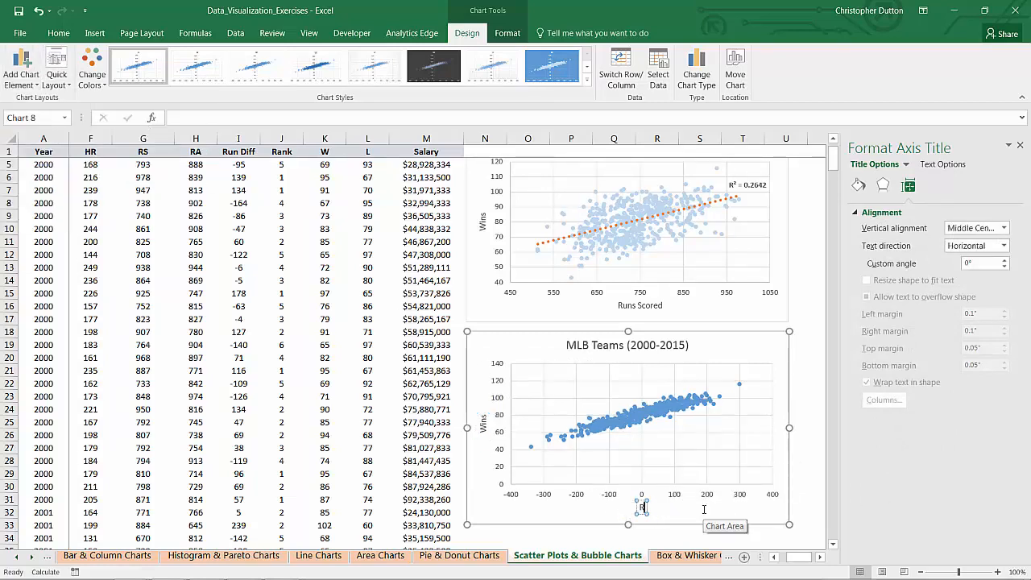
text(un Different)
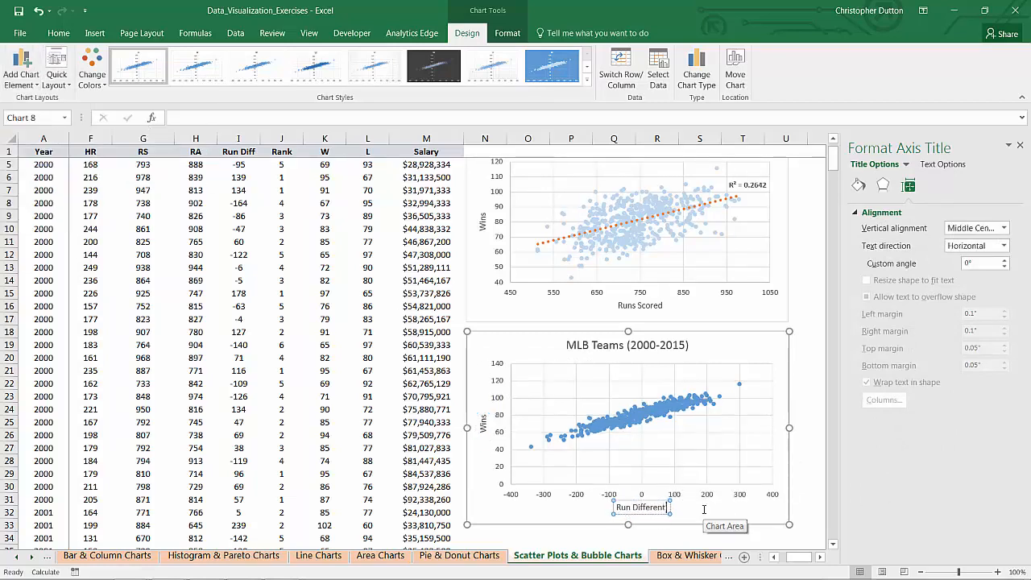
text(ial)
- Add a linear trendline to the run differential chart's data series and set its line width to 3 pt
right_click(631, 415)
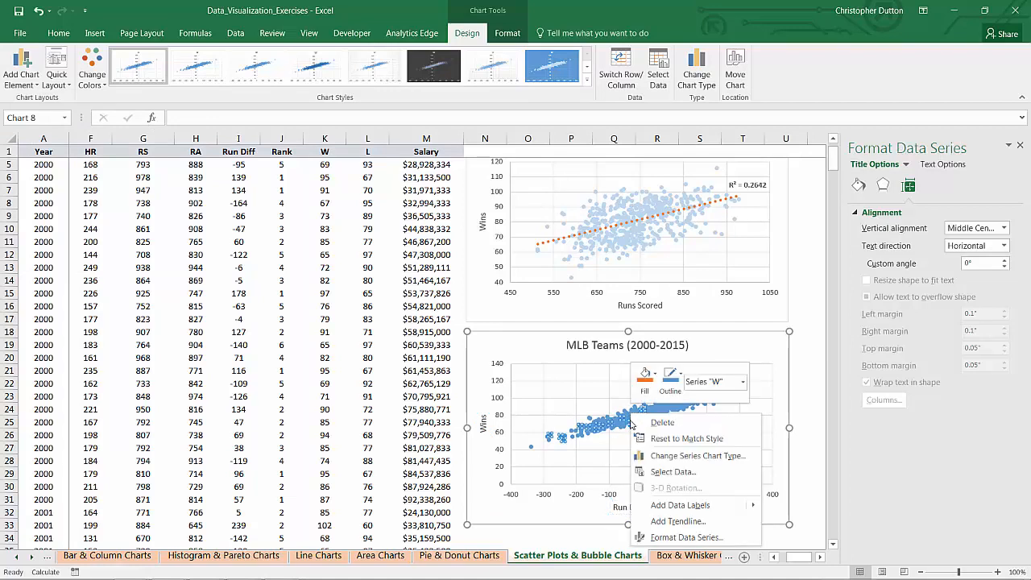
click(678, 521)
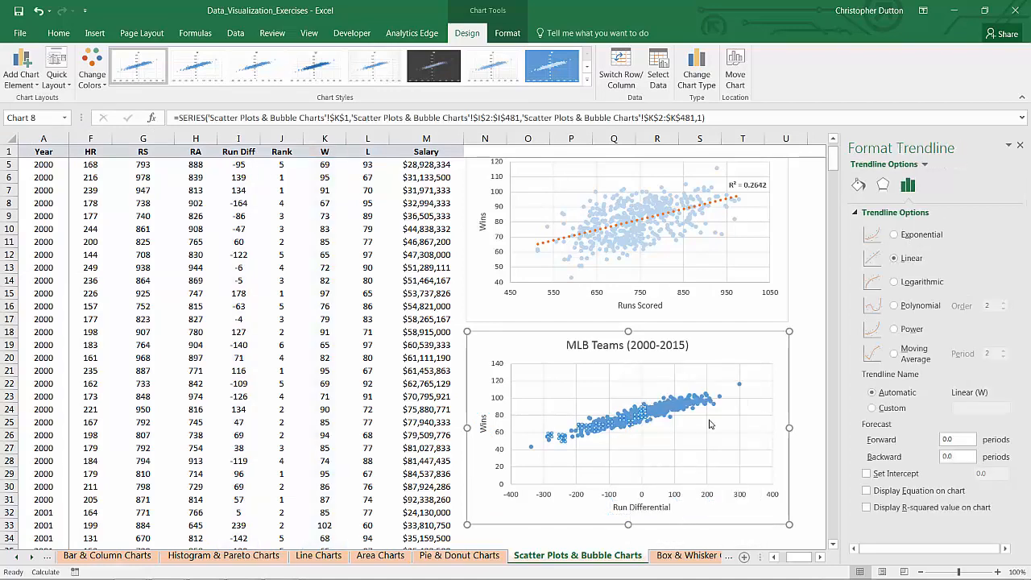
click(859, 184)
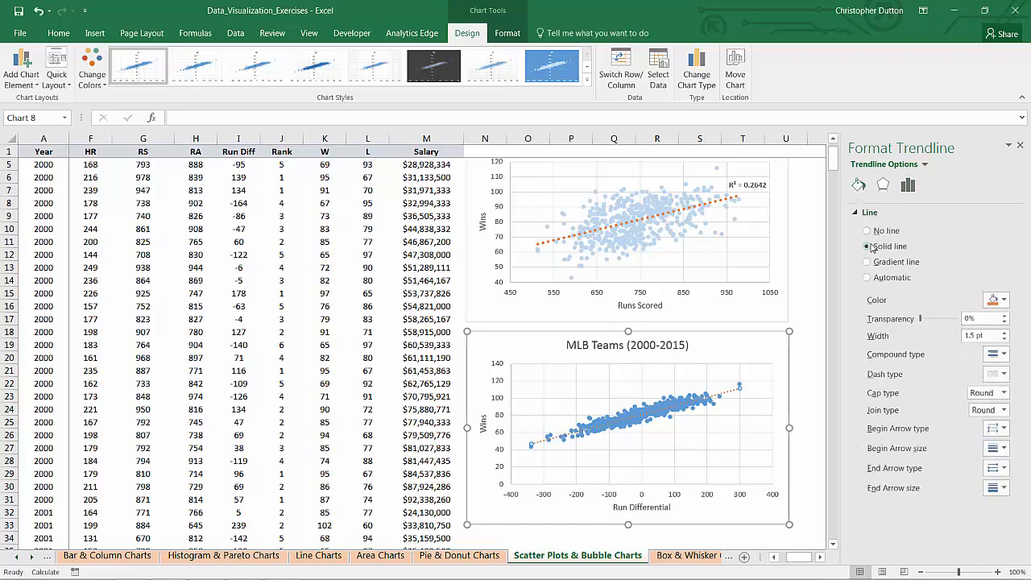
click(1005, 332)
click(1004, 332)
click(1005, 332)
click(1005, 331)
click(1005, 332)
click(1005, 332)
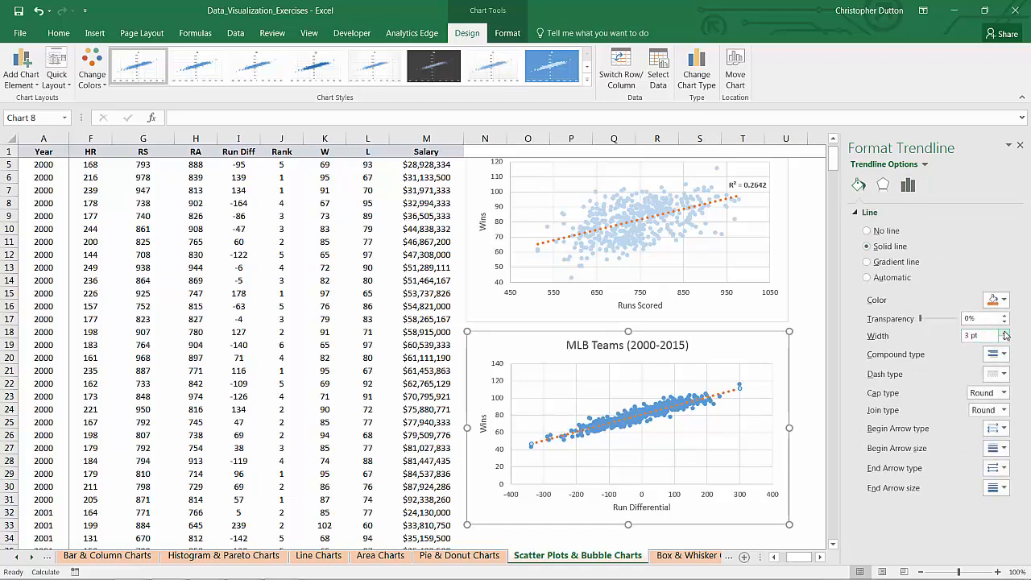
- Give the run differential chart's markers a solid light blue fill and no border line
right_click(667, 403)
click(685, 523)
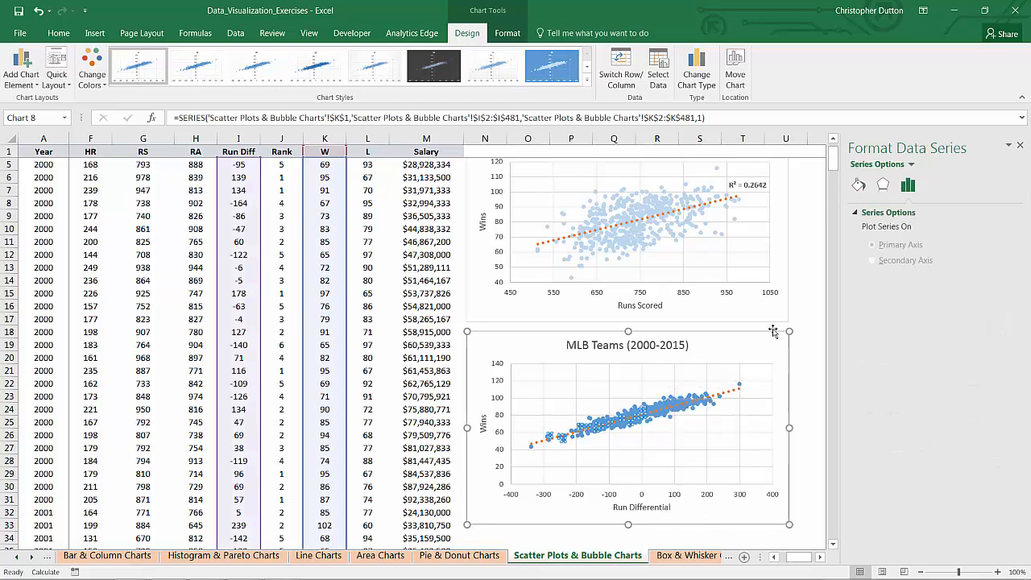
click(858, 185)
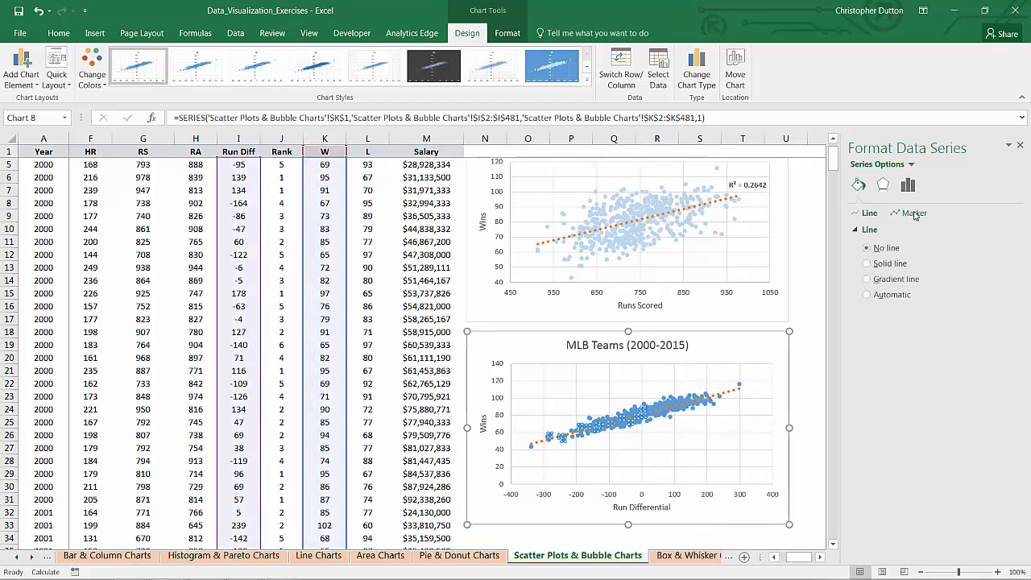
click(913, 214)
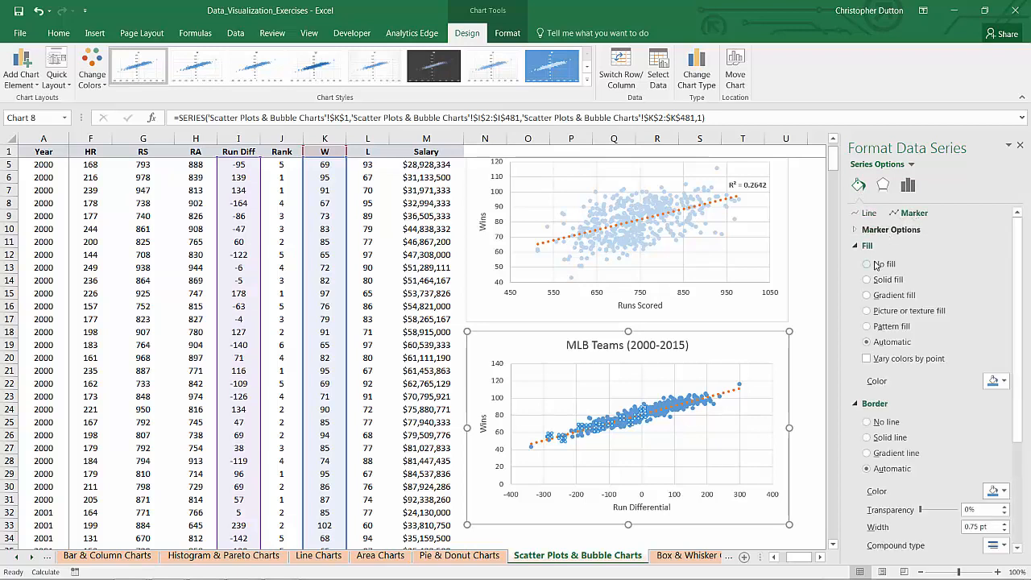
click(867, 422)
click(867, 279)
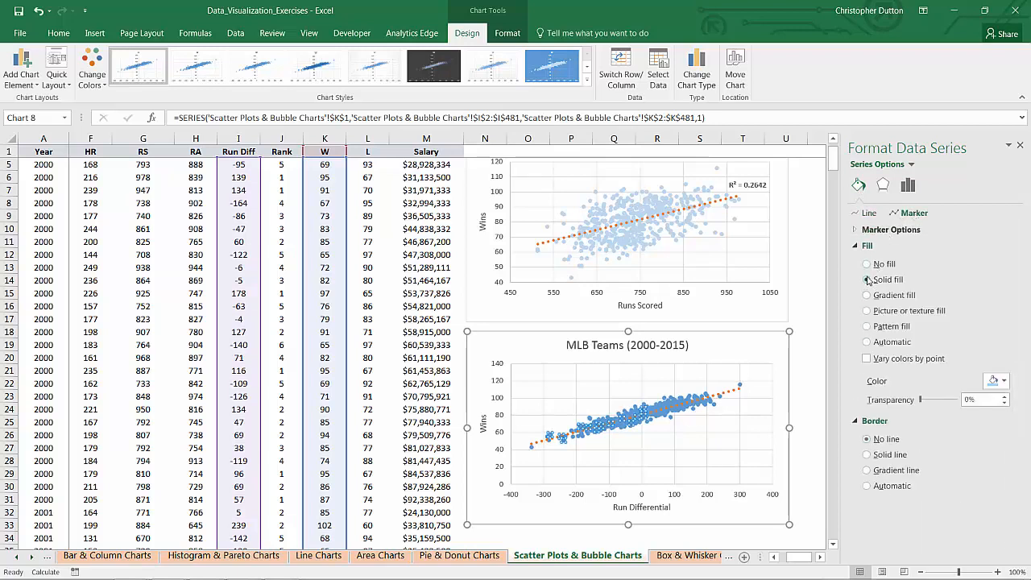
click(802, 394)
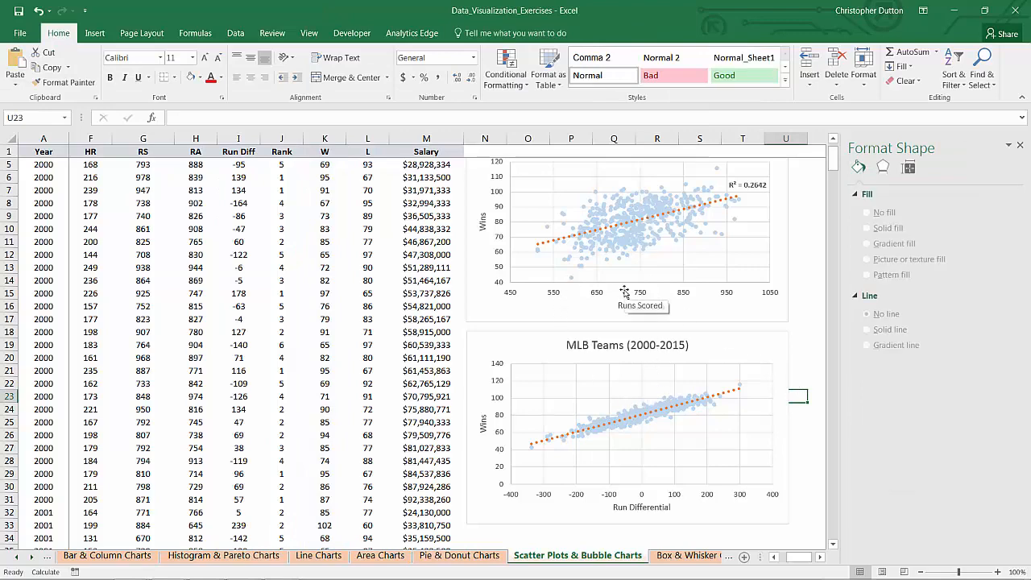
- Display the R-squared value for the trendline on the run differential chart
scroll(833, 165, up, 1)
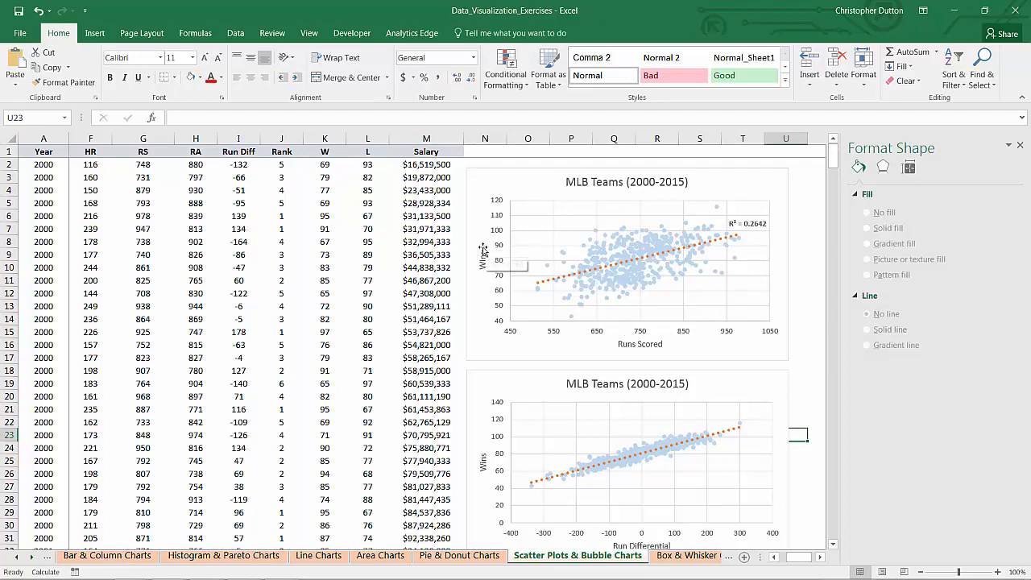
scroll(834, 165, down, 1)
click(729, 418)
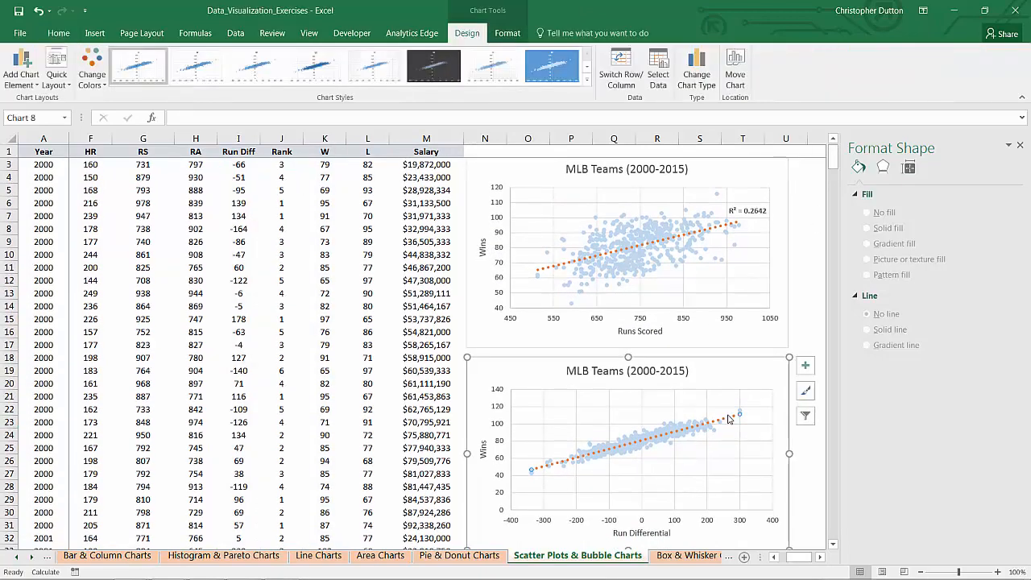
click(867, 508)
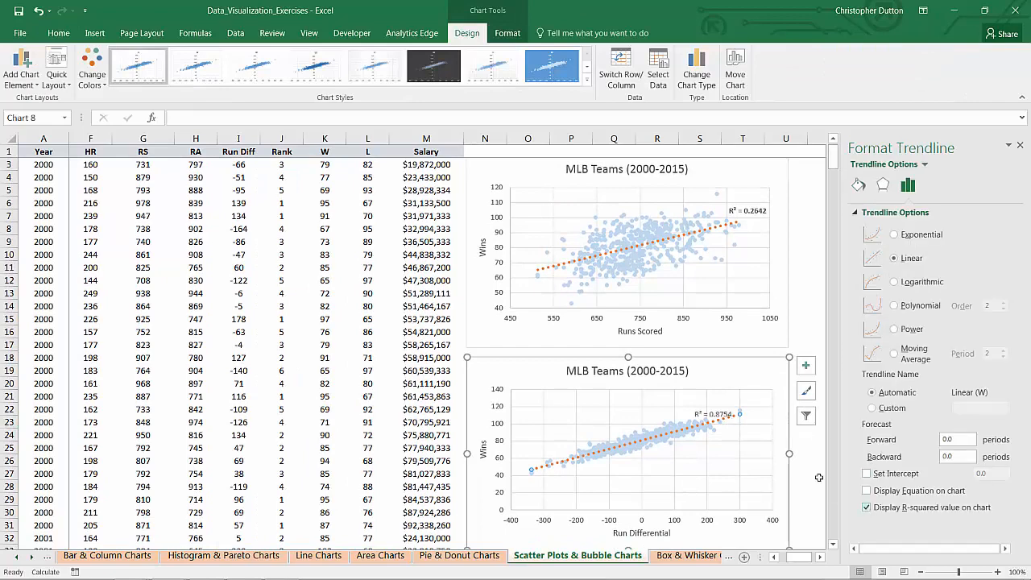
- Make the run differential chart's R-squared label bold and move it just above the trendline's upper end
click(719, 408)
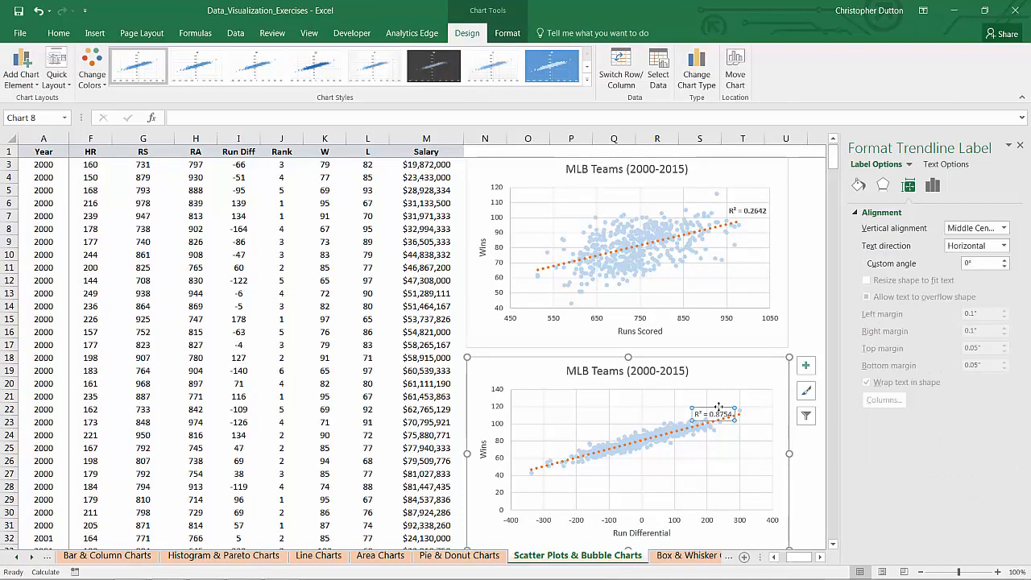
drag(719, 409, 753, 394)
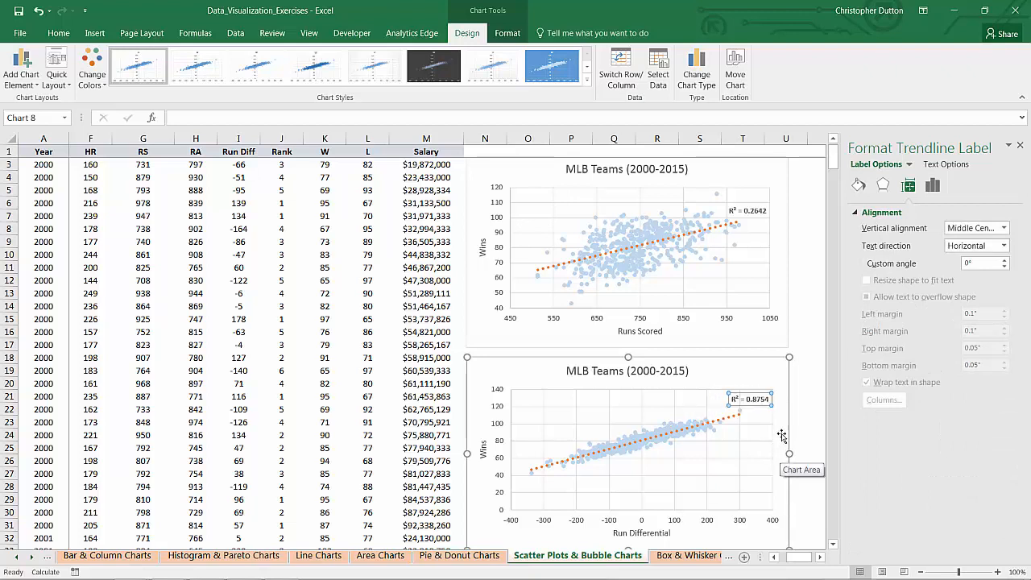
click(798, 373)
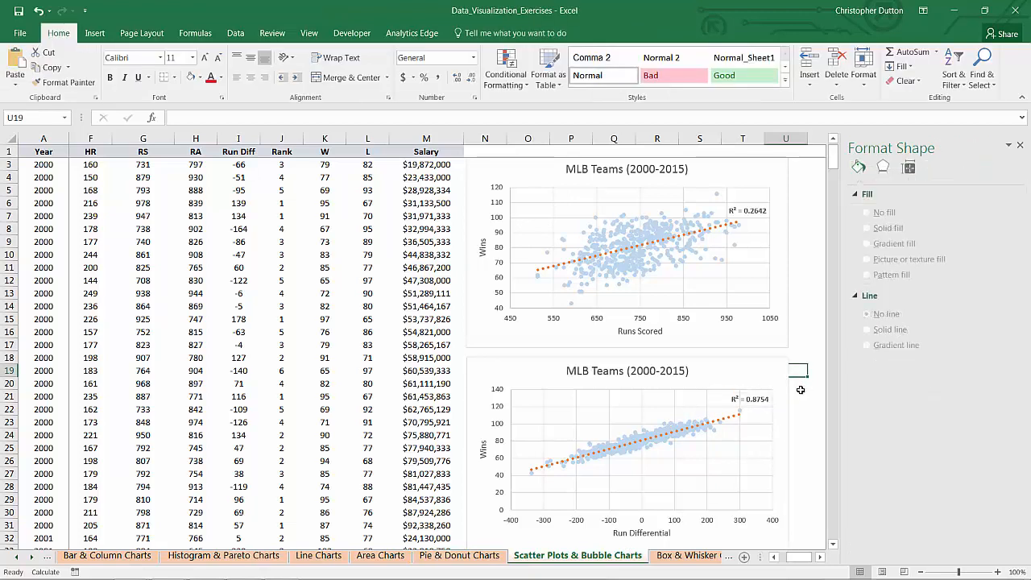
scroll(786, 393, down, 1)
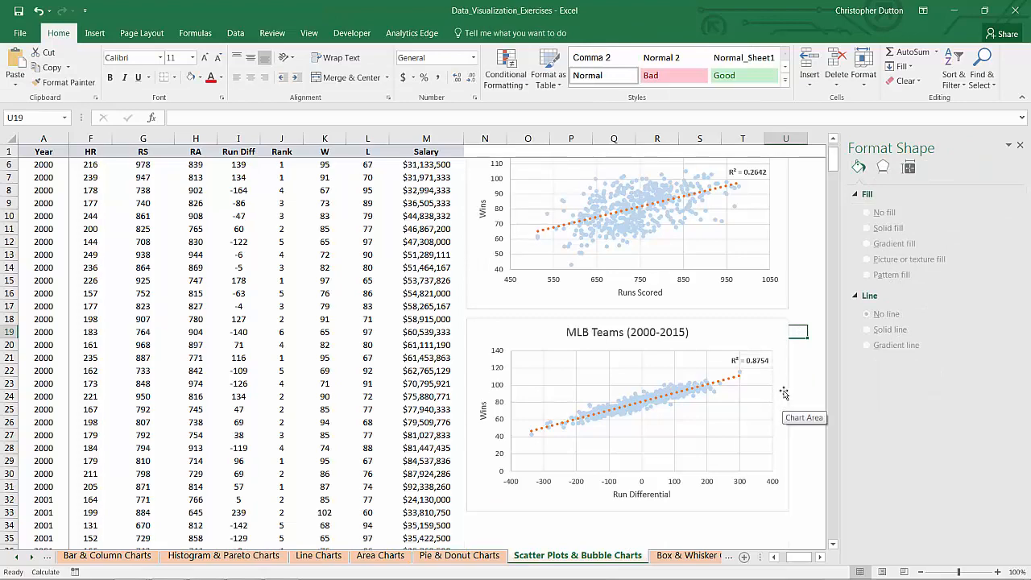
scroll(784, 390, up, 1)
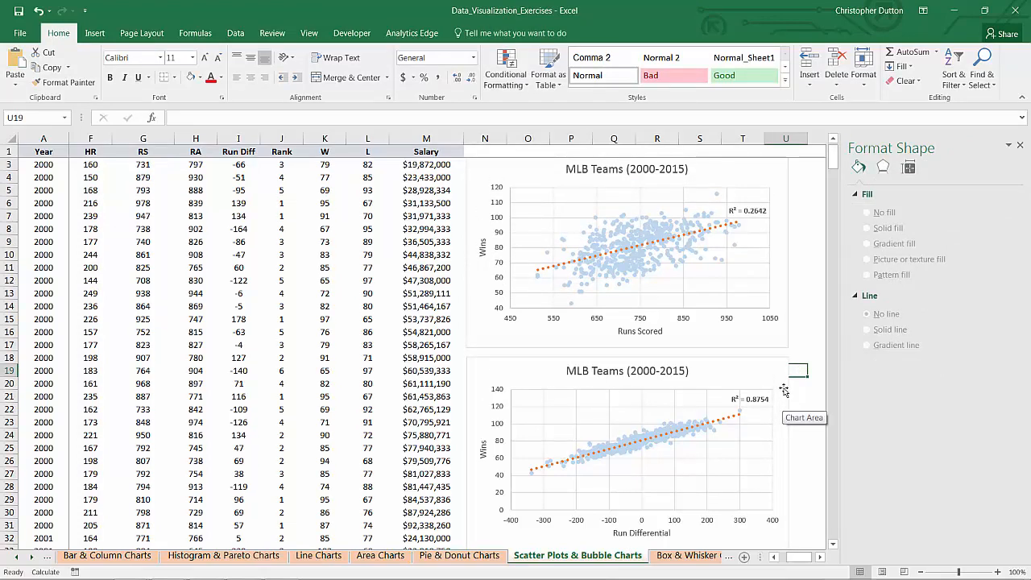